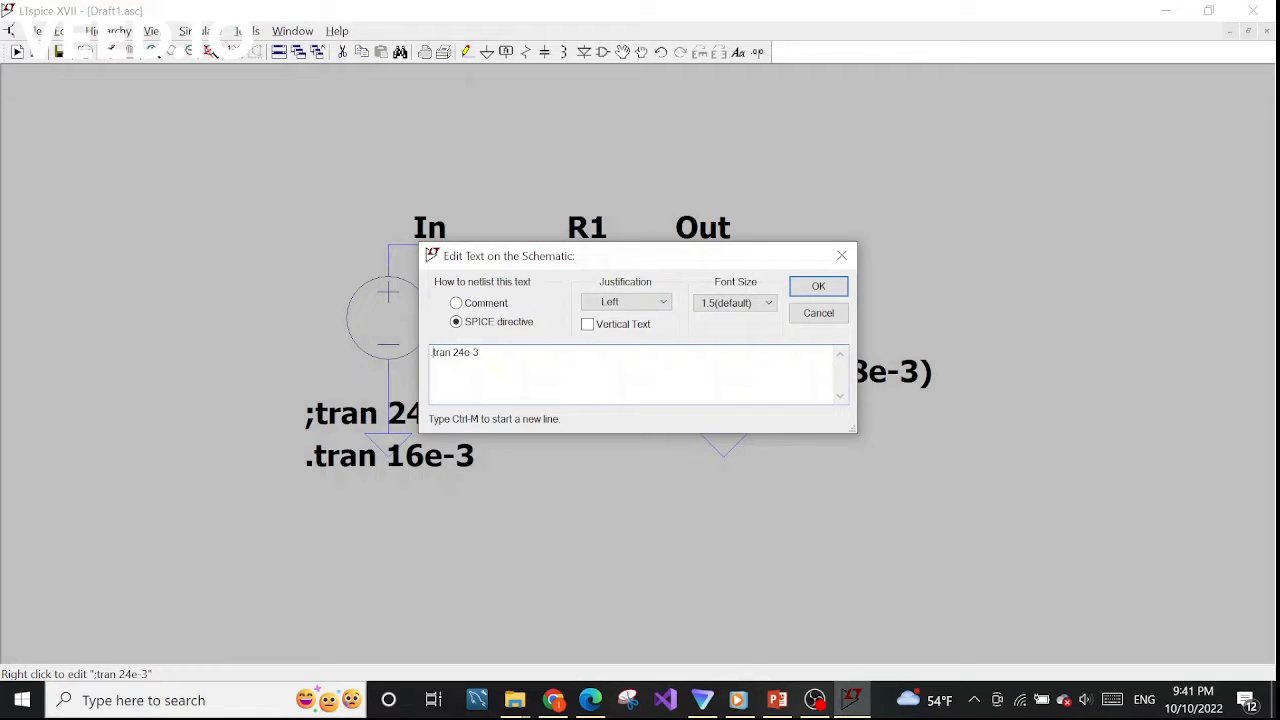
Activate the .tran 24e-3 directive and comment out the .tran 16e-3 command with a leading semicolon.
click(801, 289)
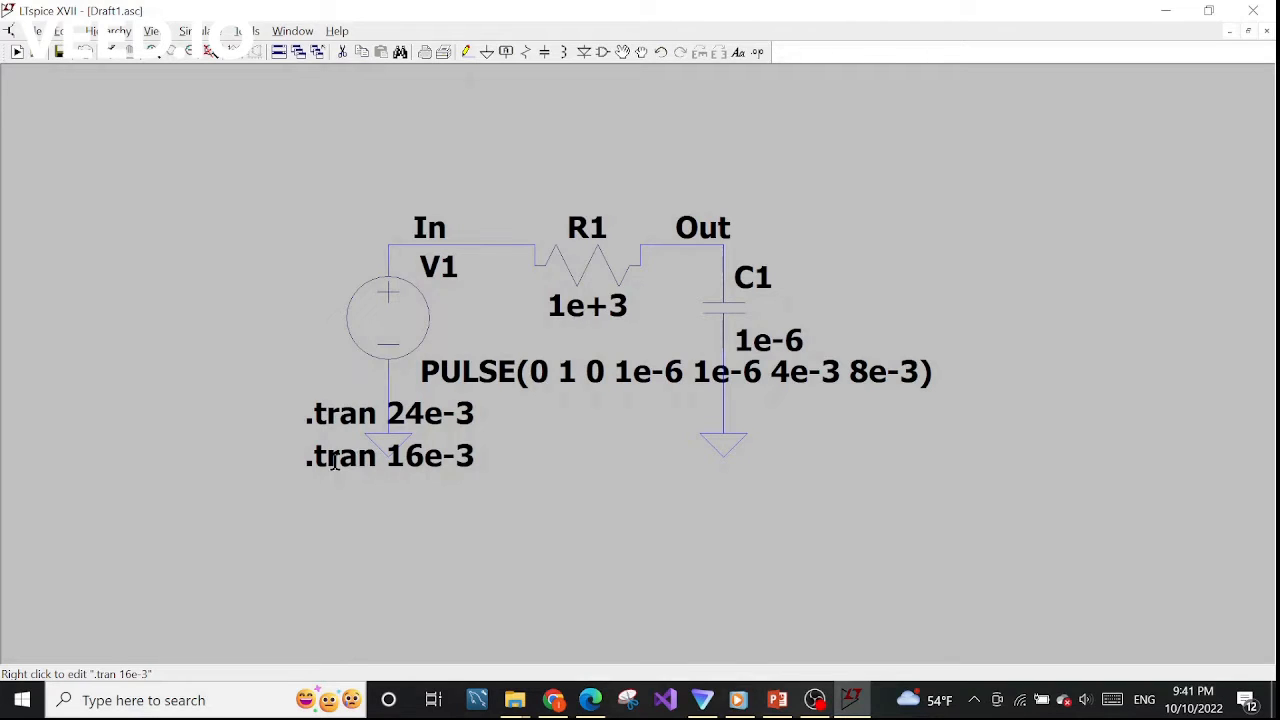
right_click(411, 464)
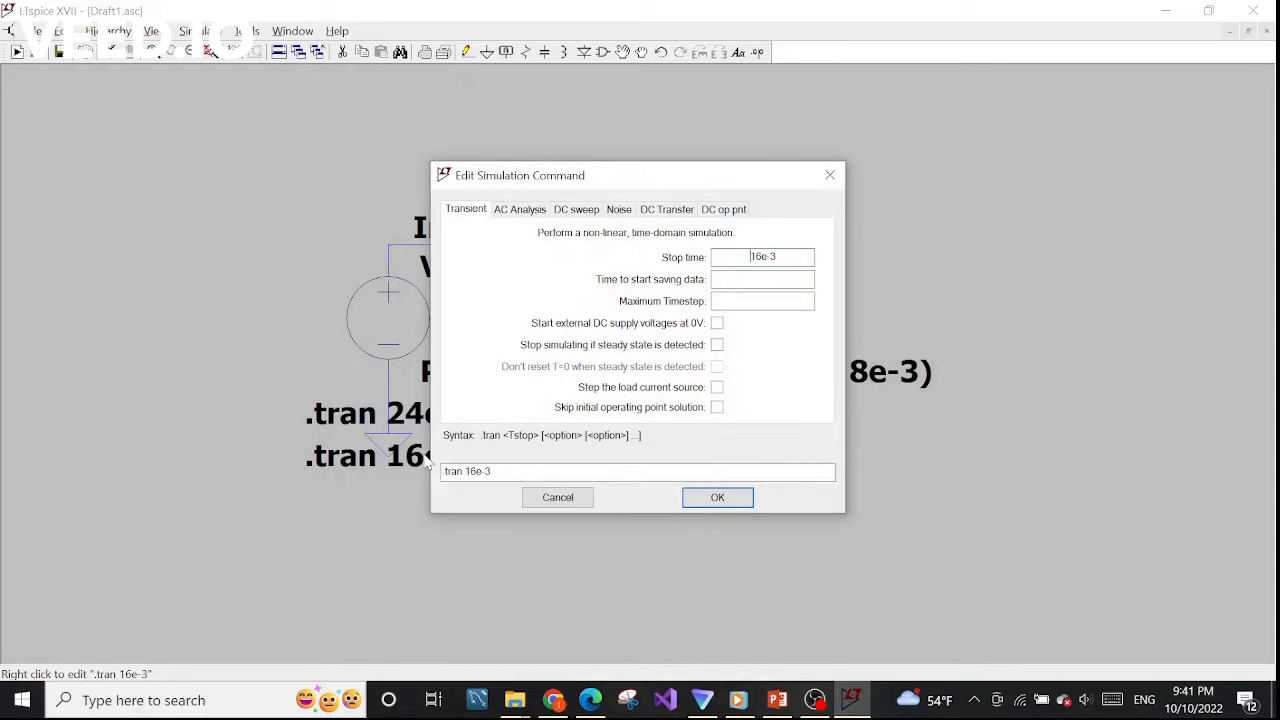
key(Delete)
text(;)
key(Return)
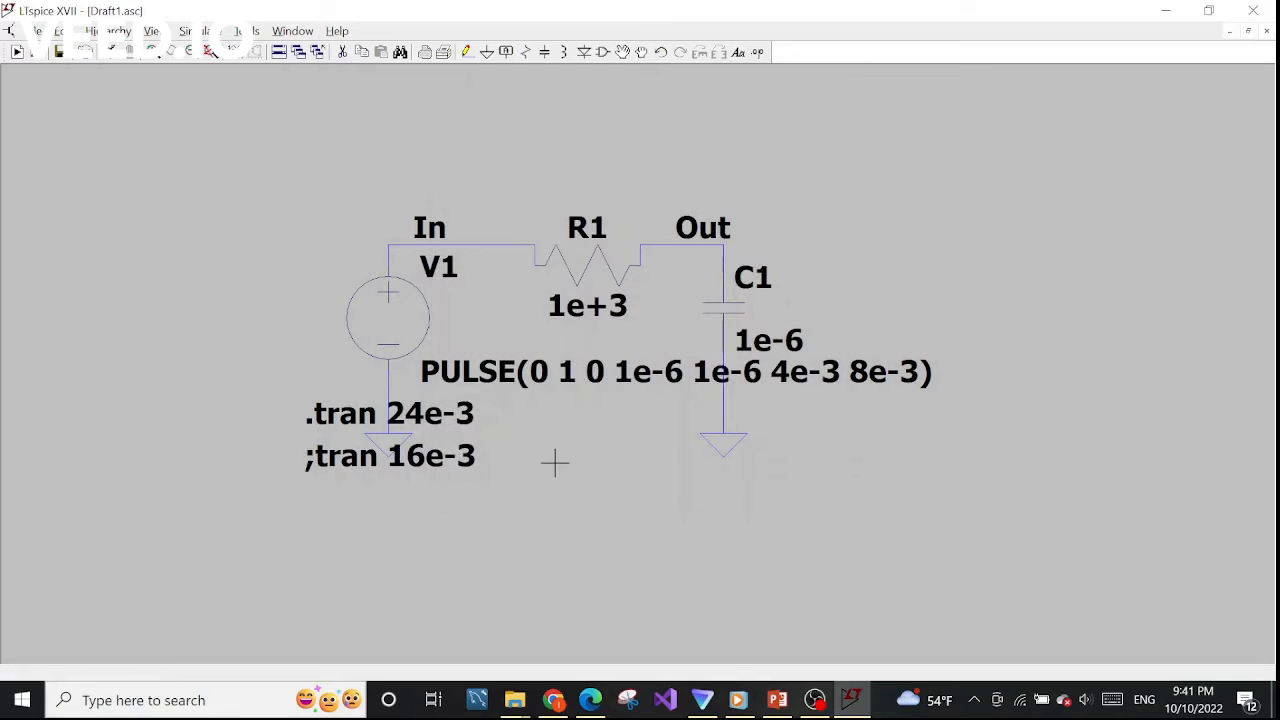
Run the transient simulation and plot the voltage at the In node.
click(205, 32)
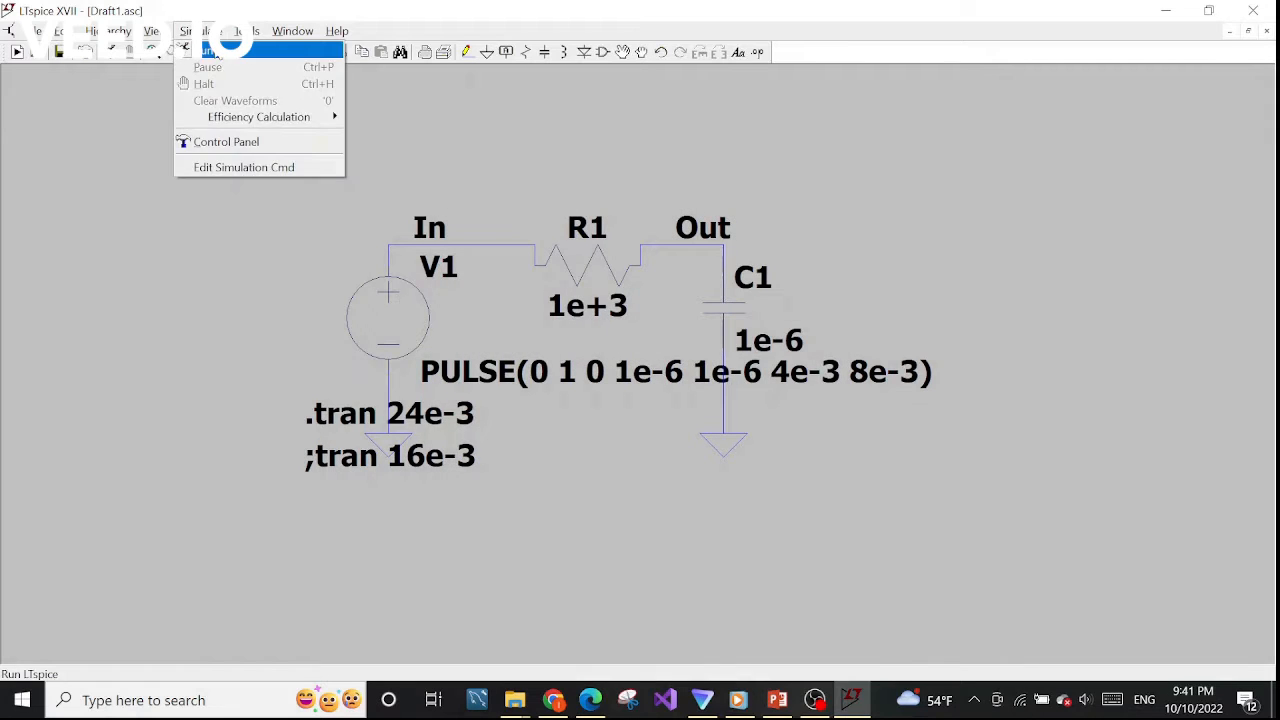
click(215, 50)
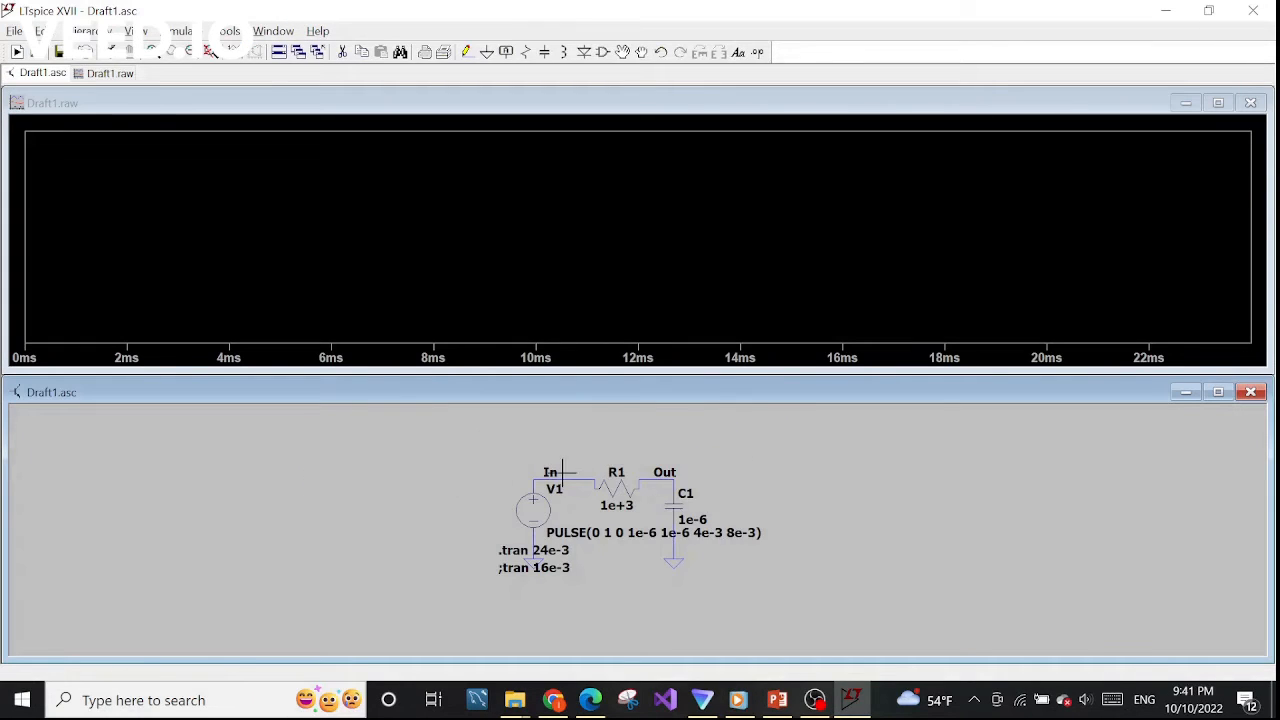
click(563, 480)
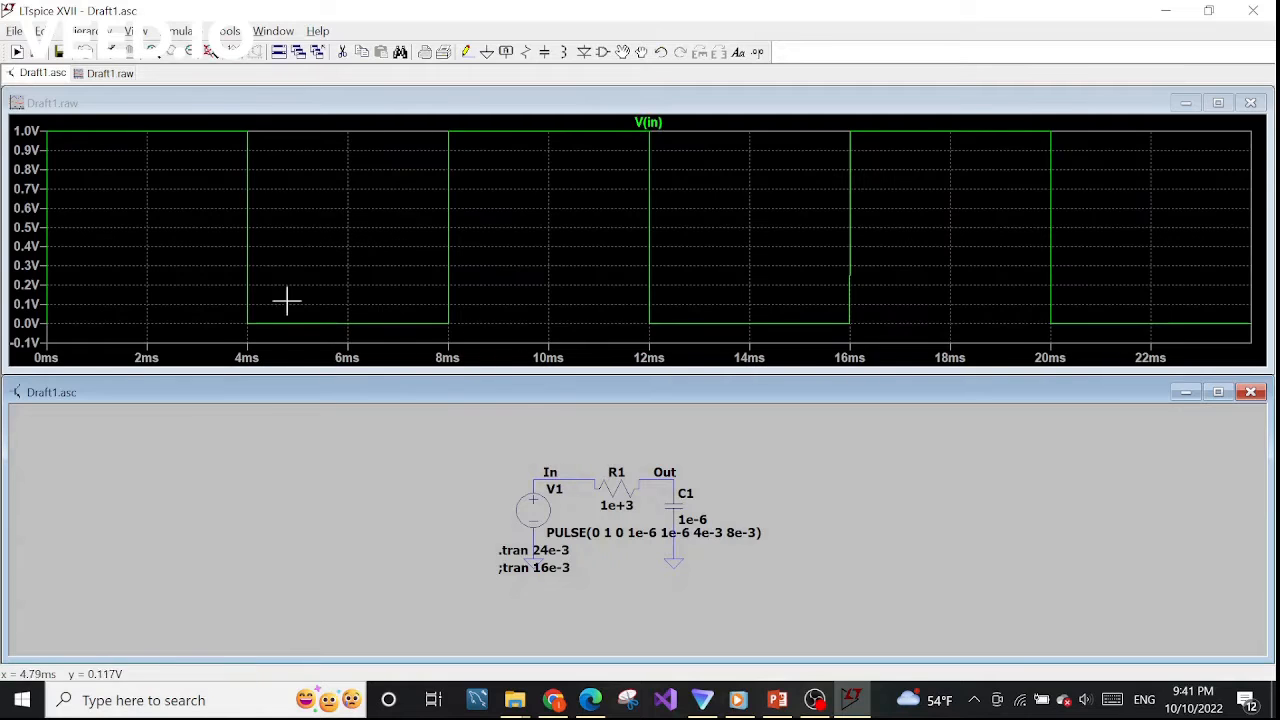
Close the waveform plot and give voltage source V1 a small-signal AC amplitude of 1.
click(1250, 103)
click(1218, 392)
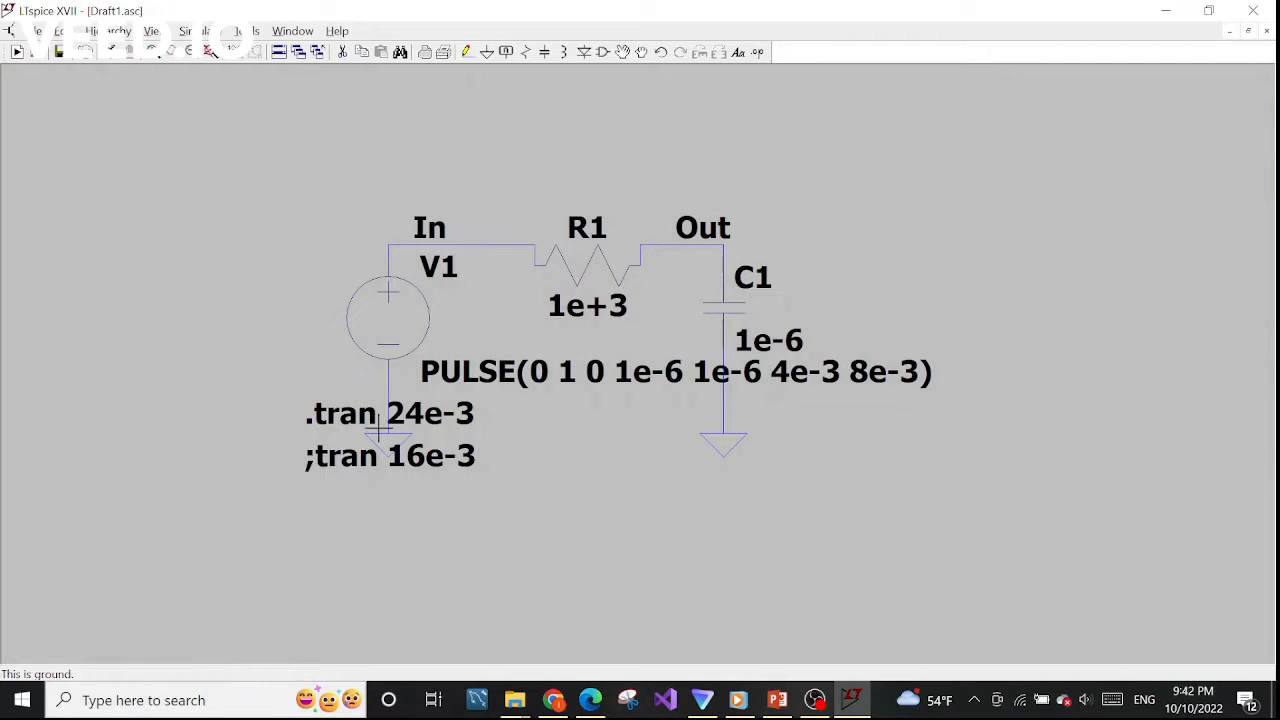
right_click(424, 324)
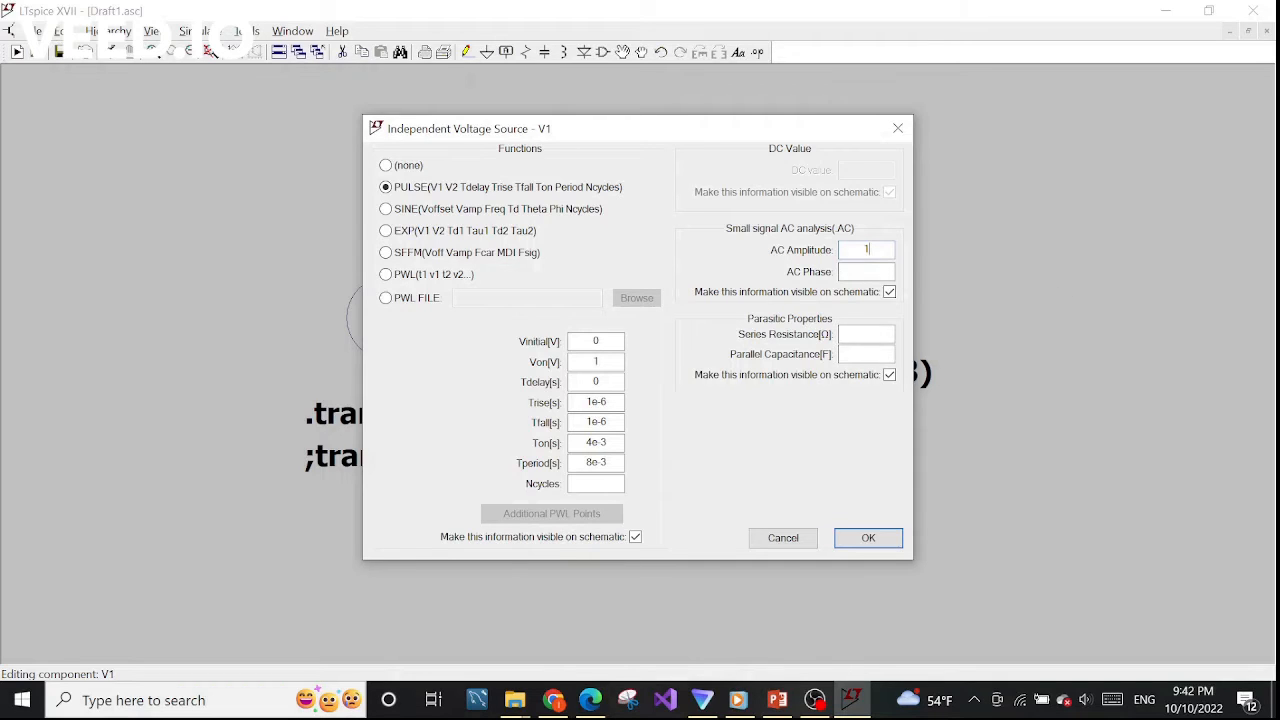
click(884, 541)
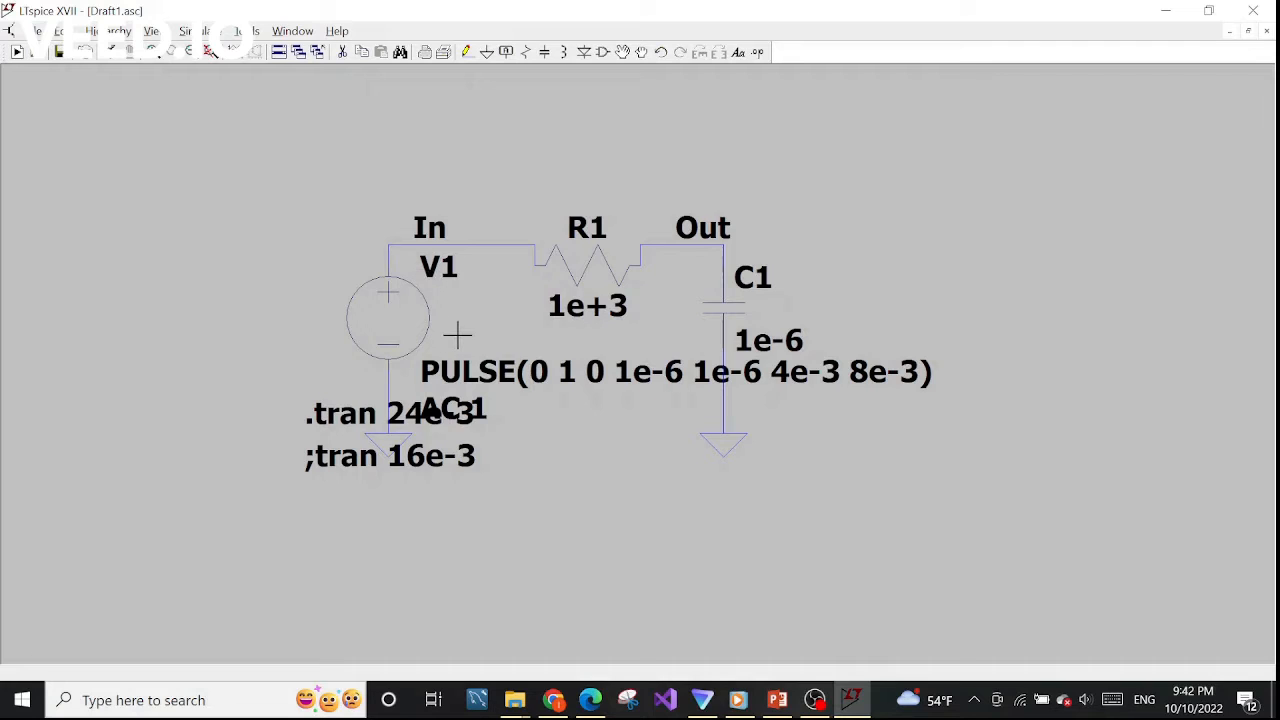
Start a new SPICE directive for an AC analysis with a decade sweep and 100 points per decade.
right_click(222, 228)
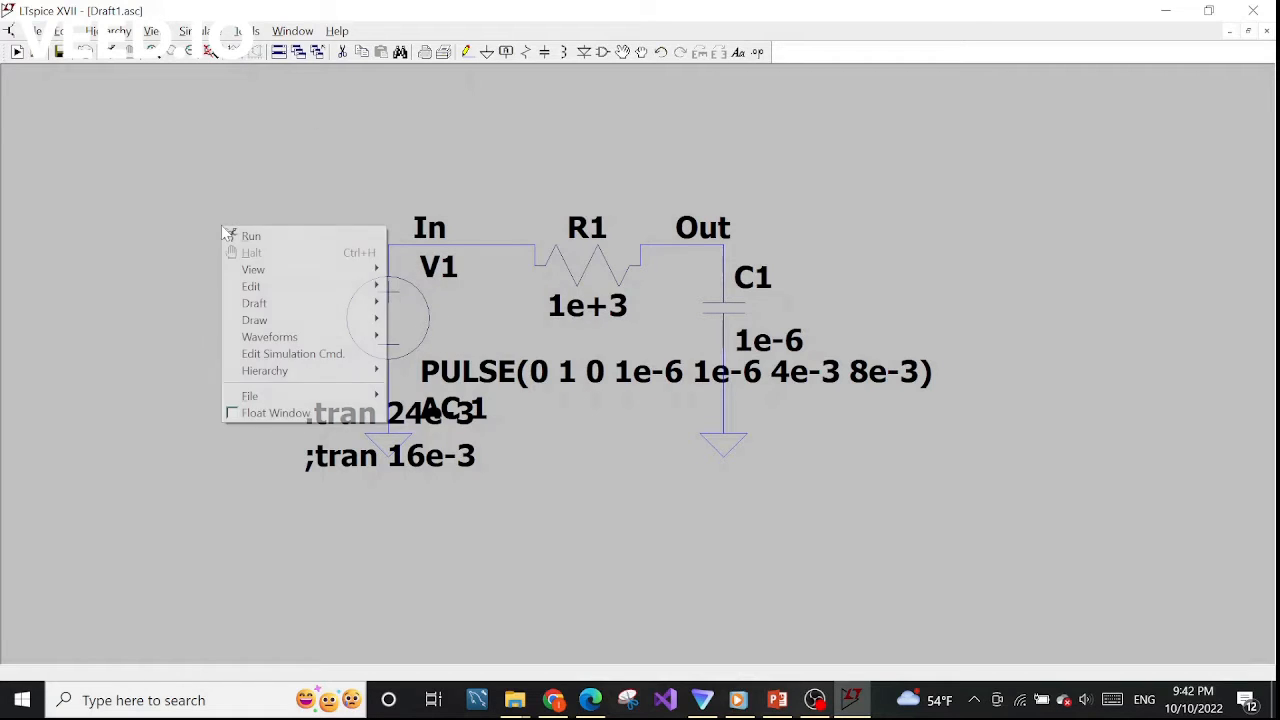
mouse_move(310, 303)
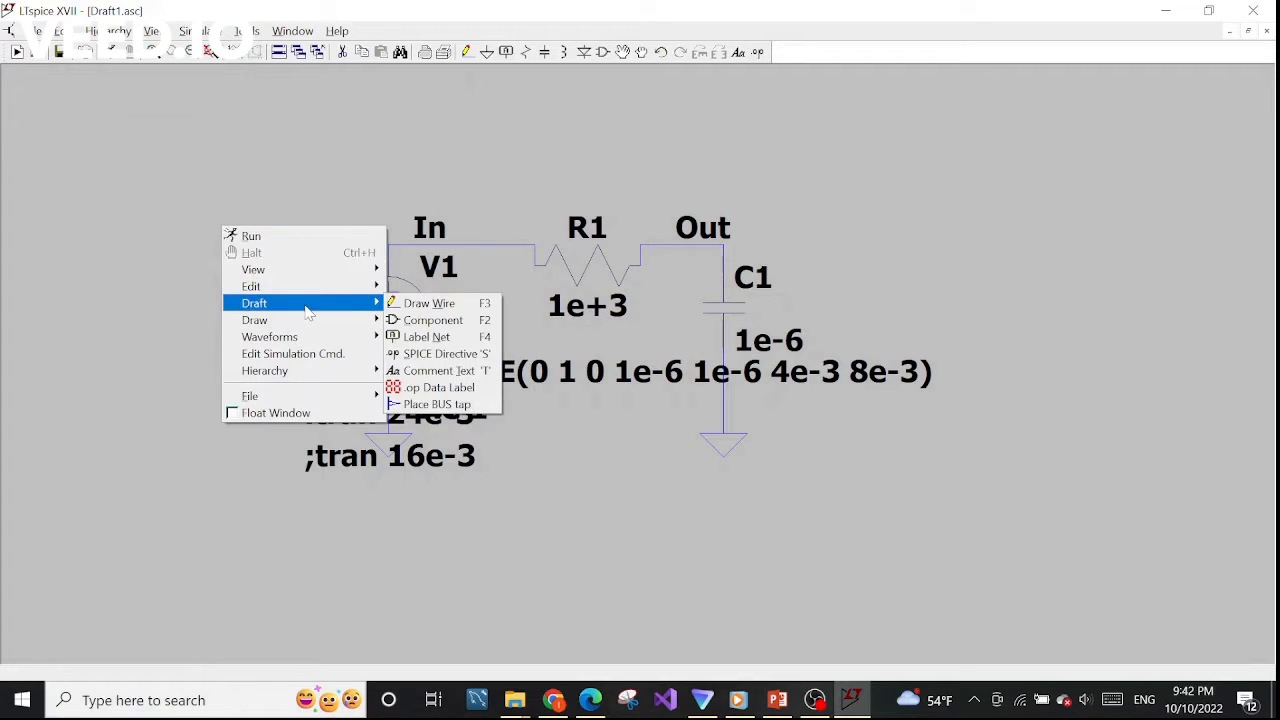
click(443, 354)
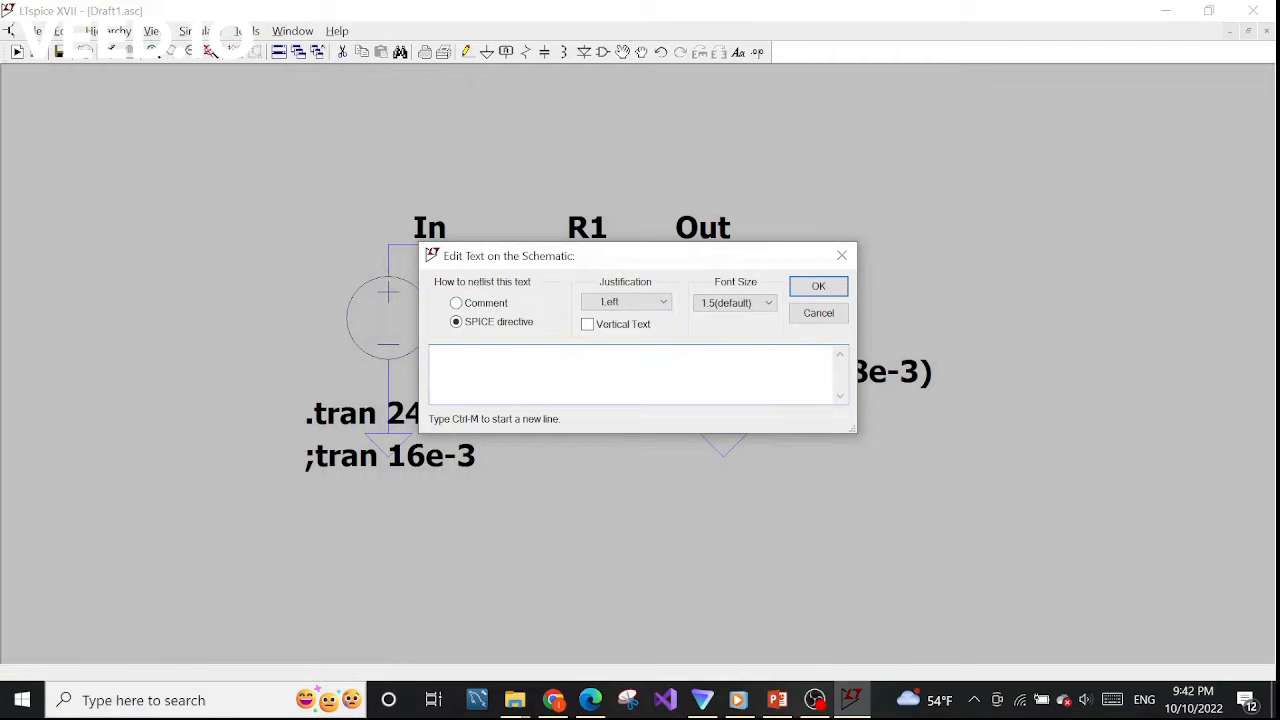
right_click(512, 371)
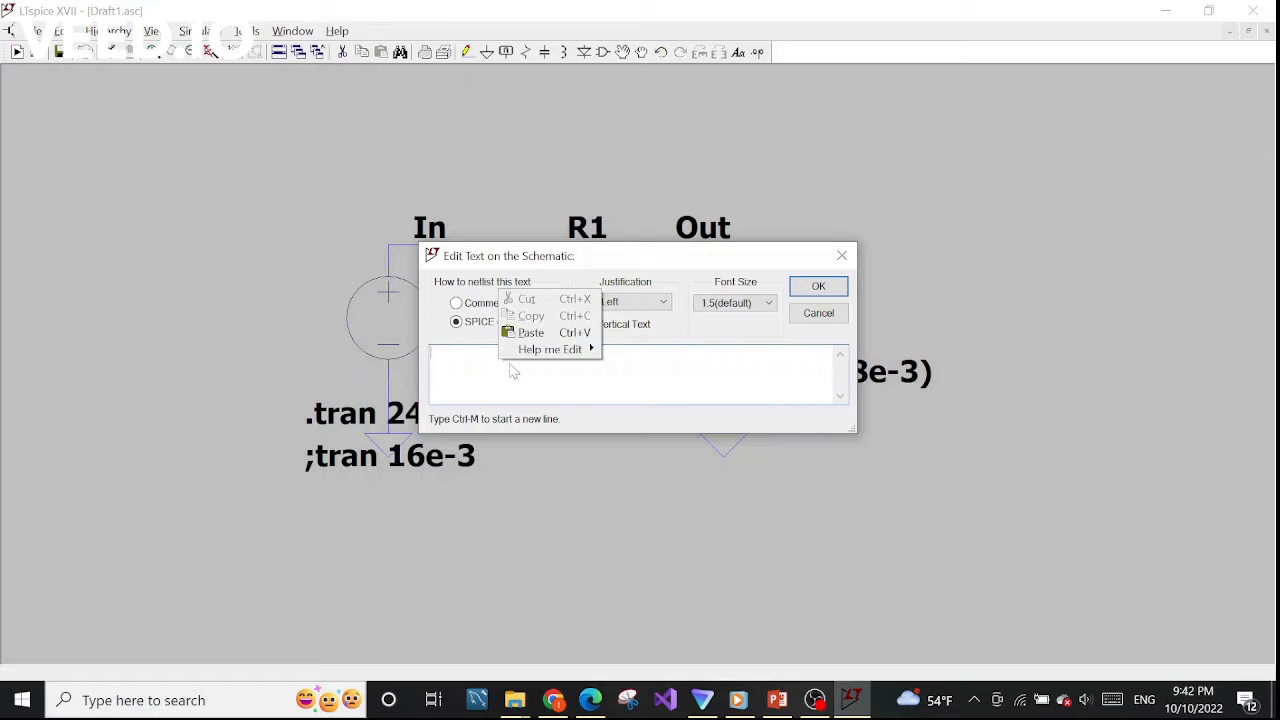
mouse_move(551, 349)
click(636, 352)
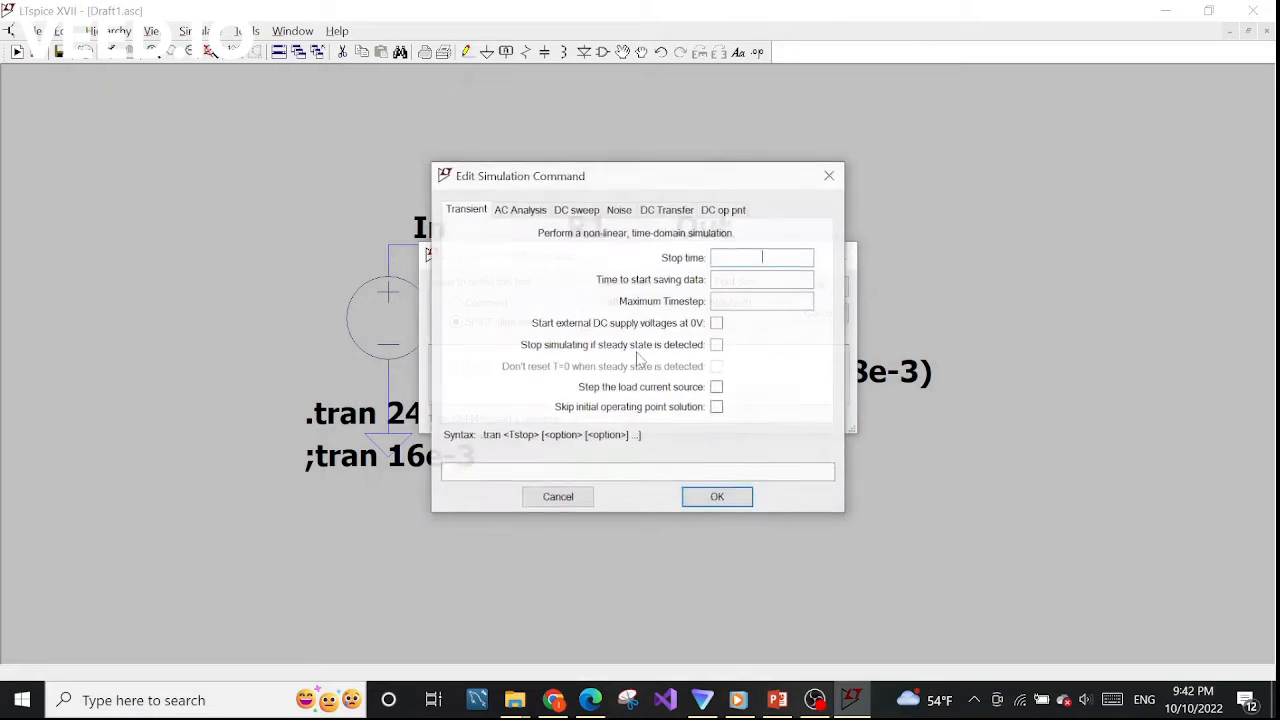
click(517, 212)
click(700, 295)
click(700, 321)
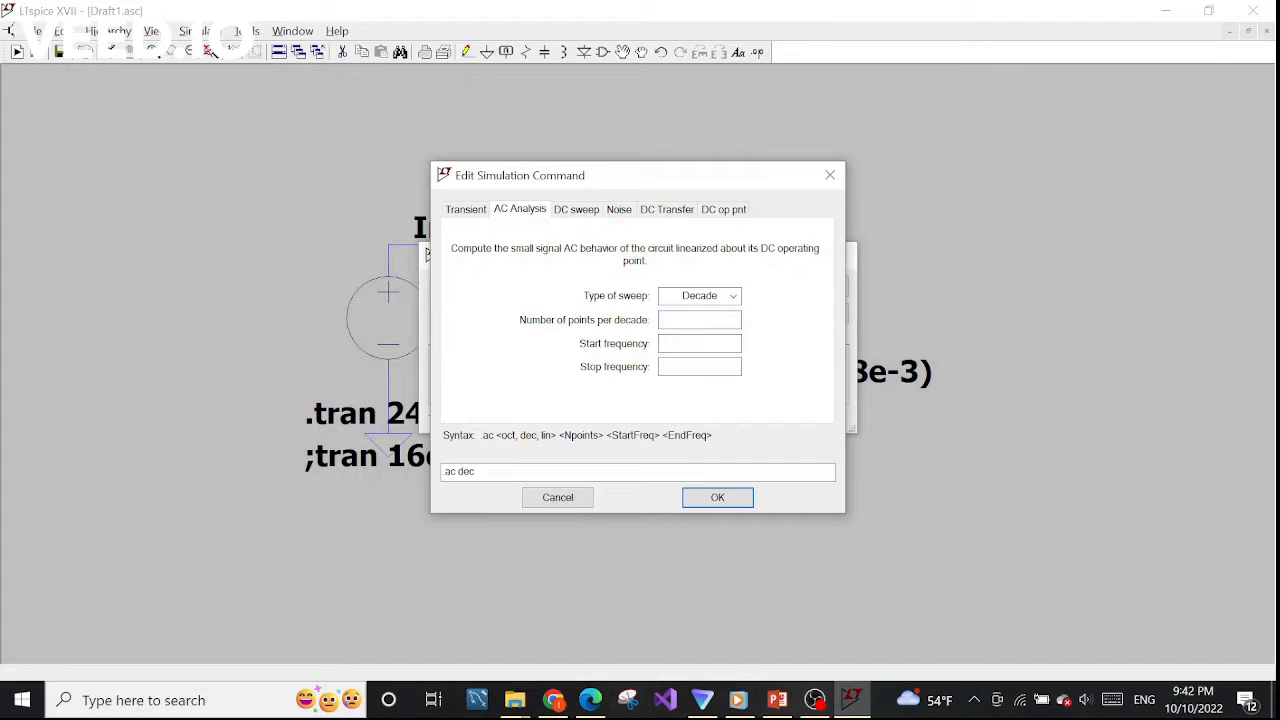
text(100)
Enter a start frequency of 0 and a stop frequency of 1e+3 for the sweep, and try to accept the command.
drag(714, 177, 362, 162)
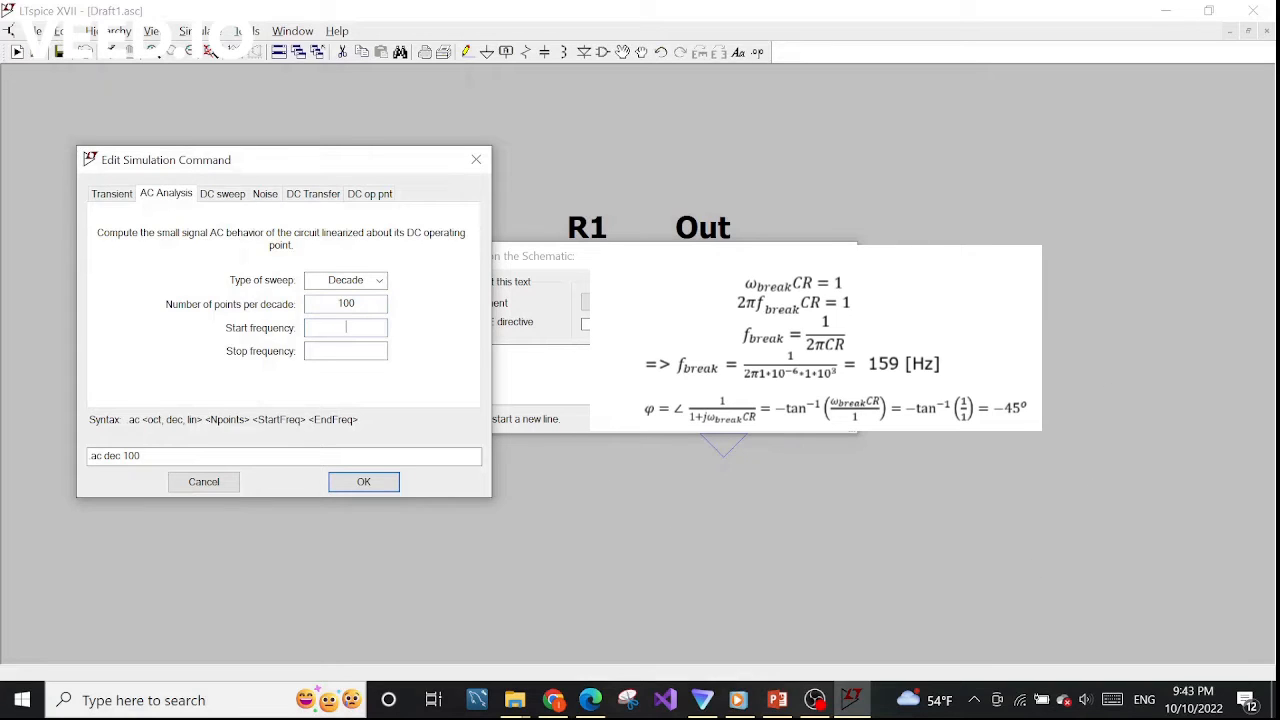
drag(343, 162, 388, 148)
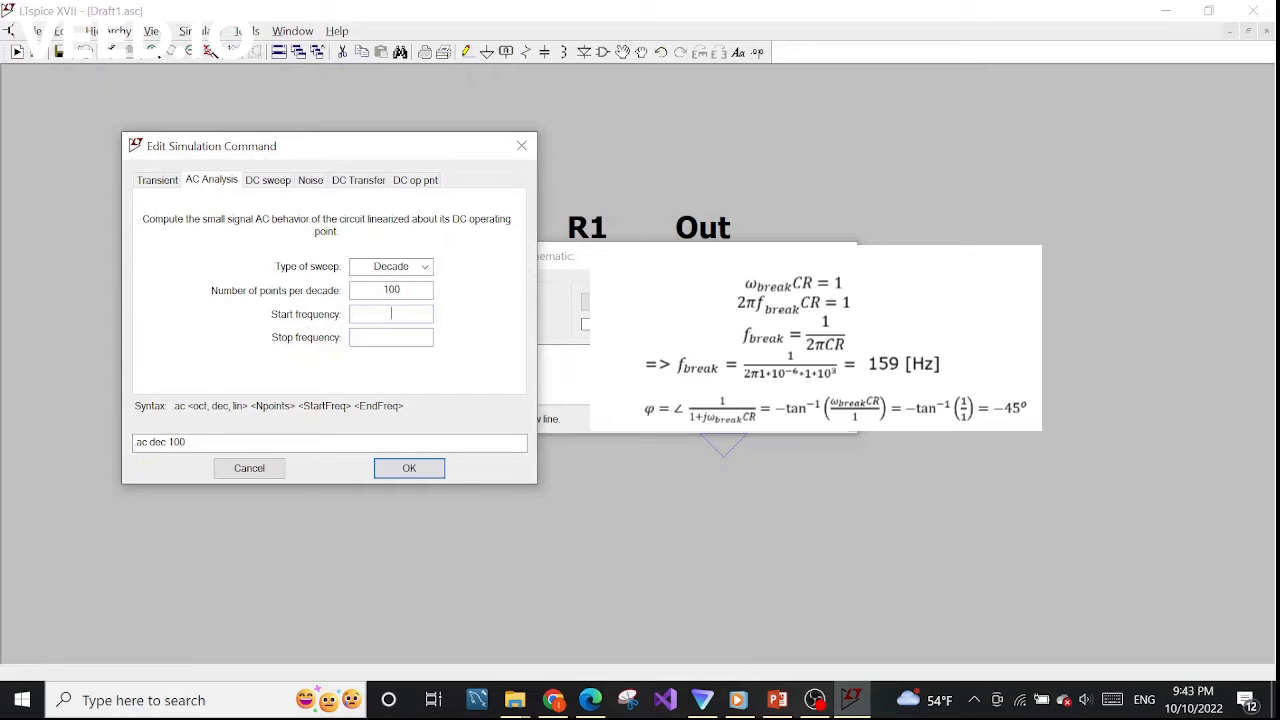
key(Tab)
text(1e+3)
click(400, 468)
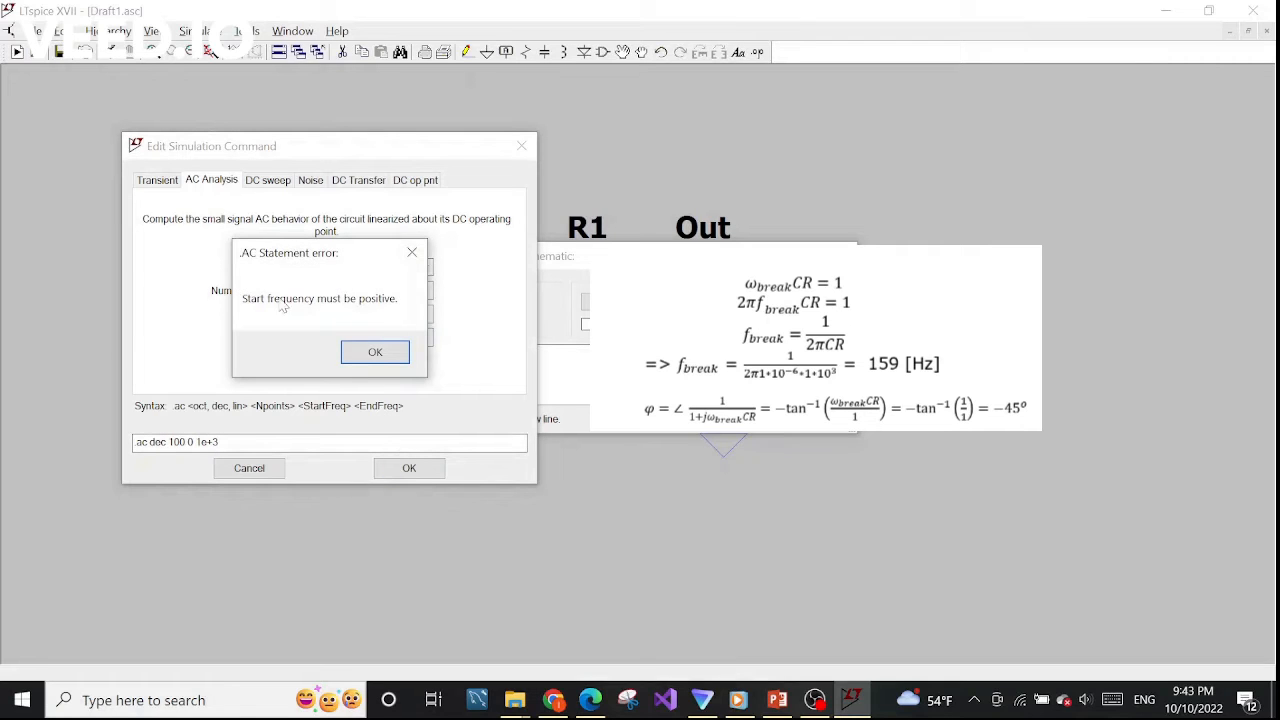
Set the sweep's start frequency to 0.001 and place the AC directive below the .tran commands on the schematic.
drag(300, 264, 321, 358)
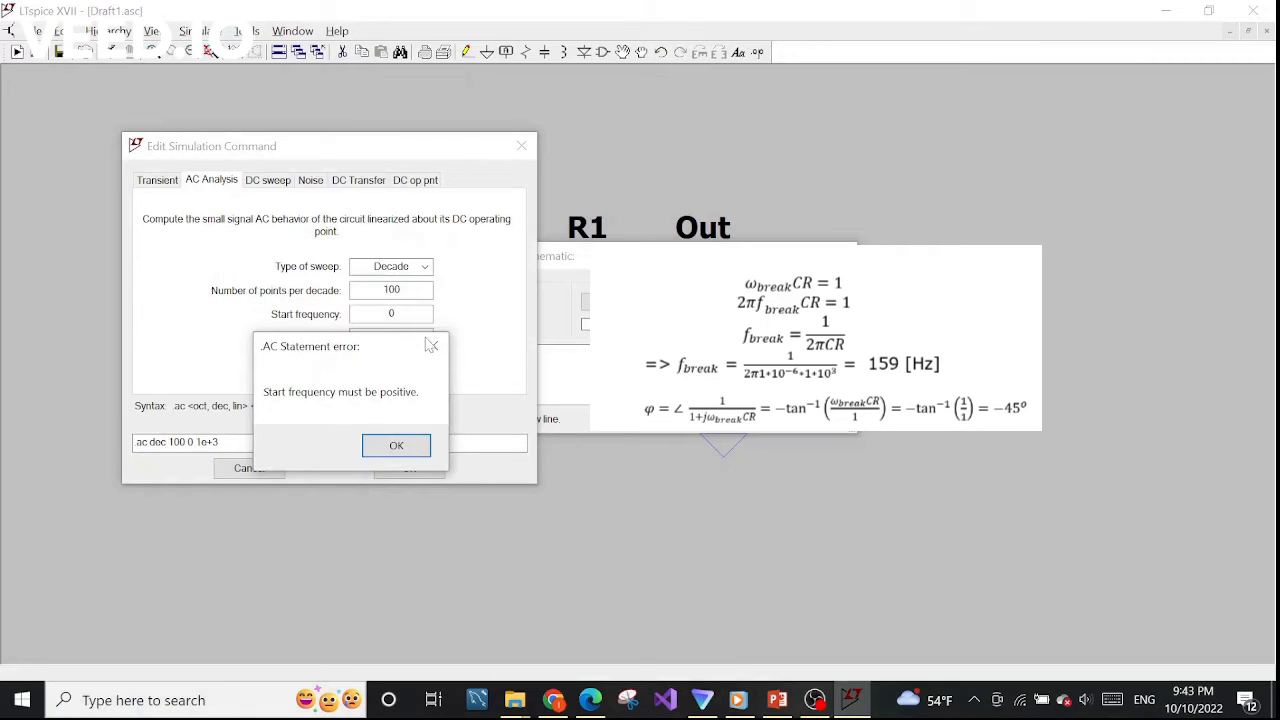
click(410, 446)
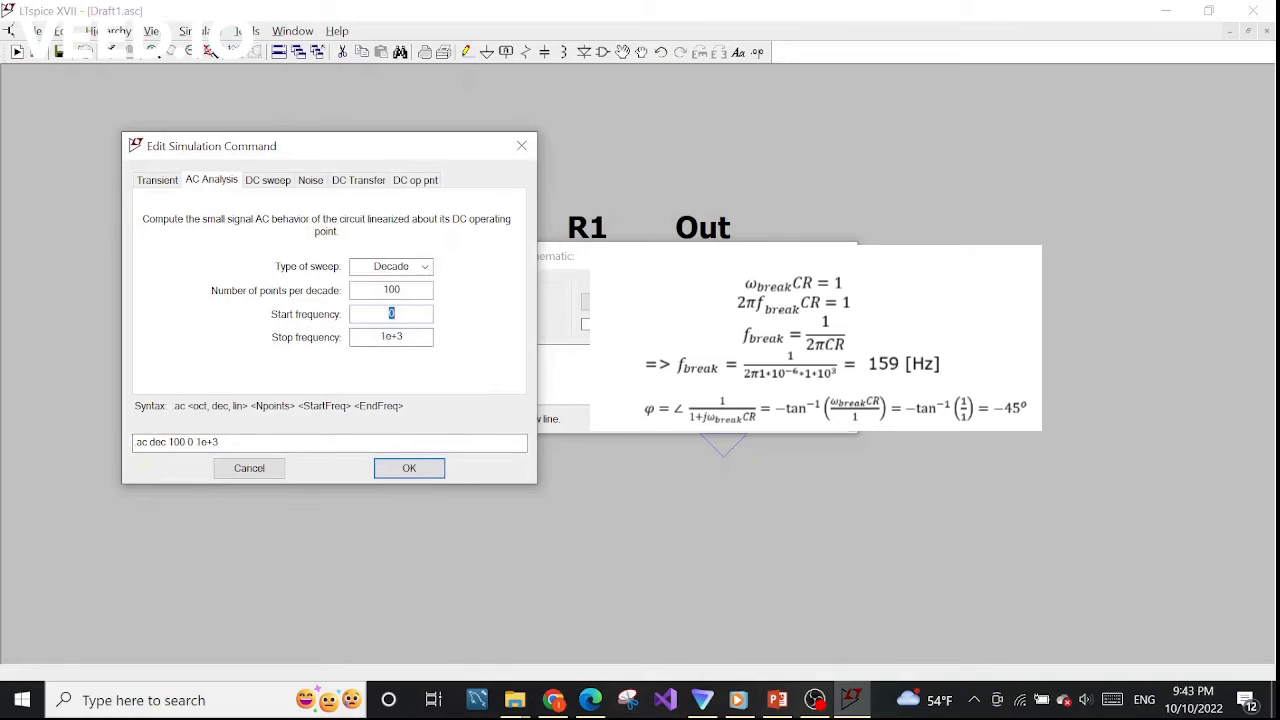
key(BackSpace)
text(0.001)
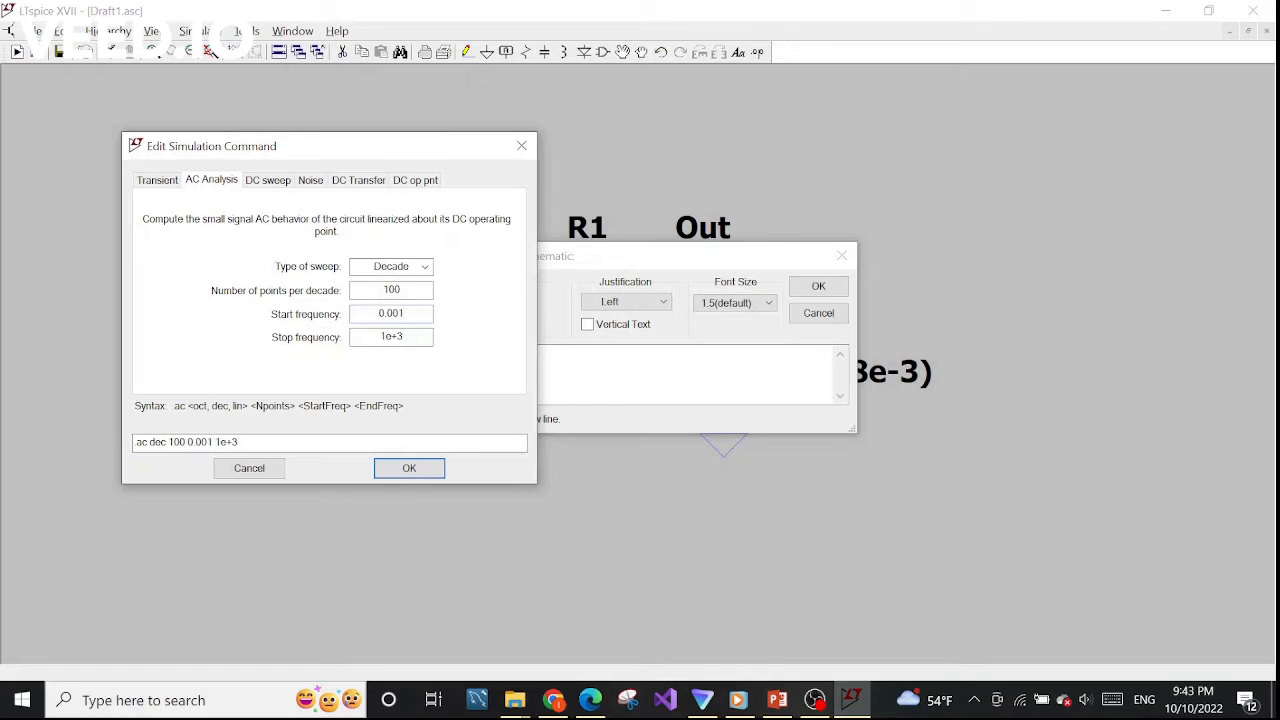
click(409, 466)
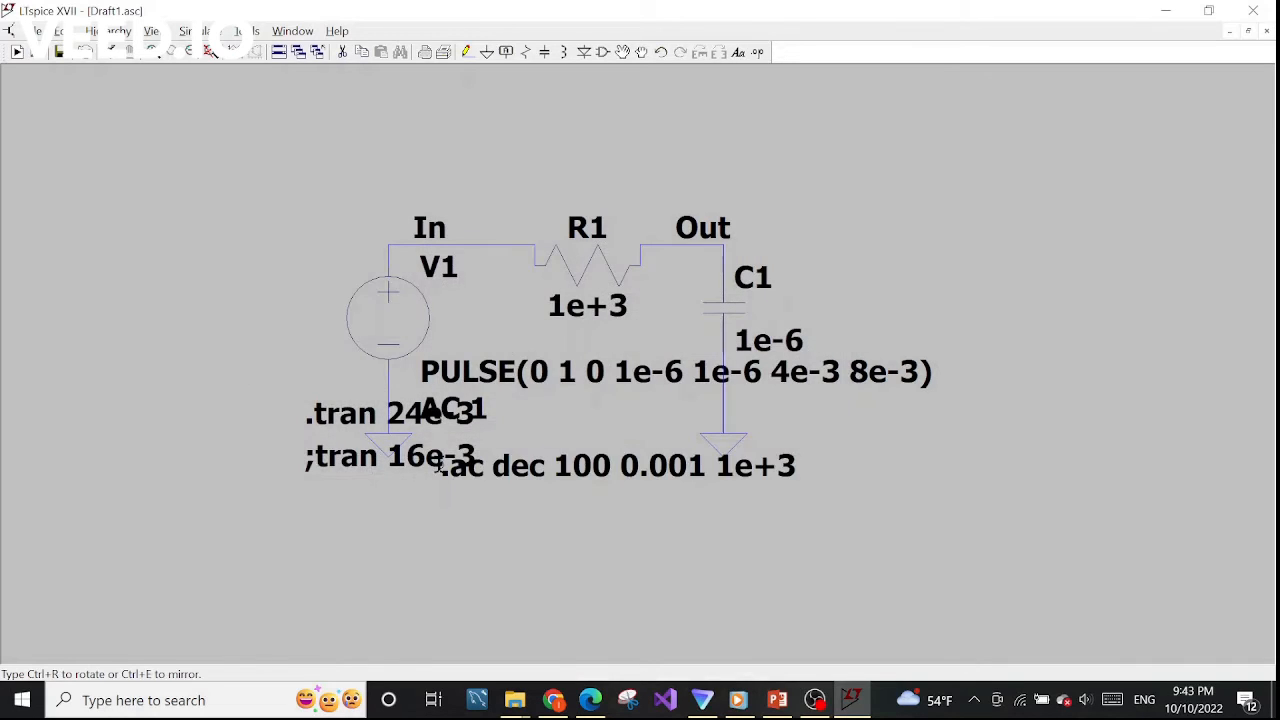
click(303, 519)
Run the AC analysis defined by .ac dec 100 0.001 1e+3 and plot the voltage at the Out node.
click(185, 30)
click(200, 45)
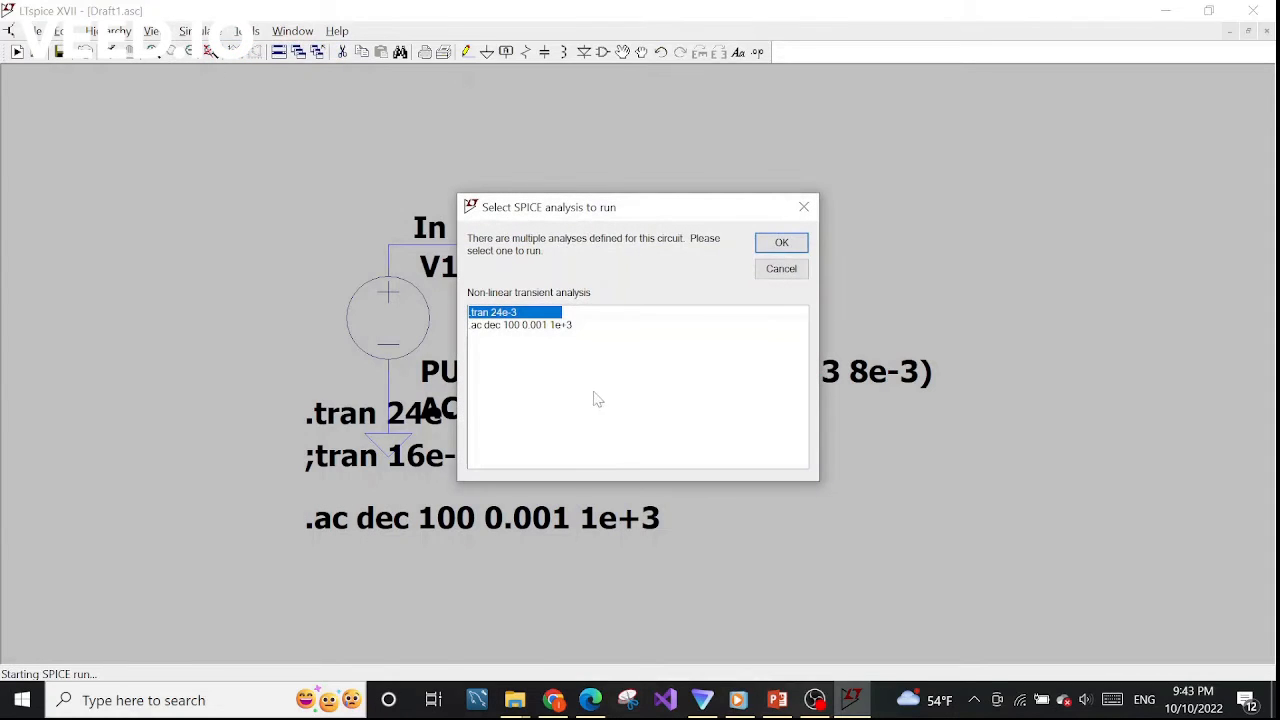
click(550, 325)
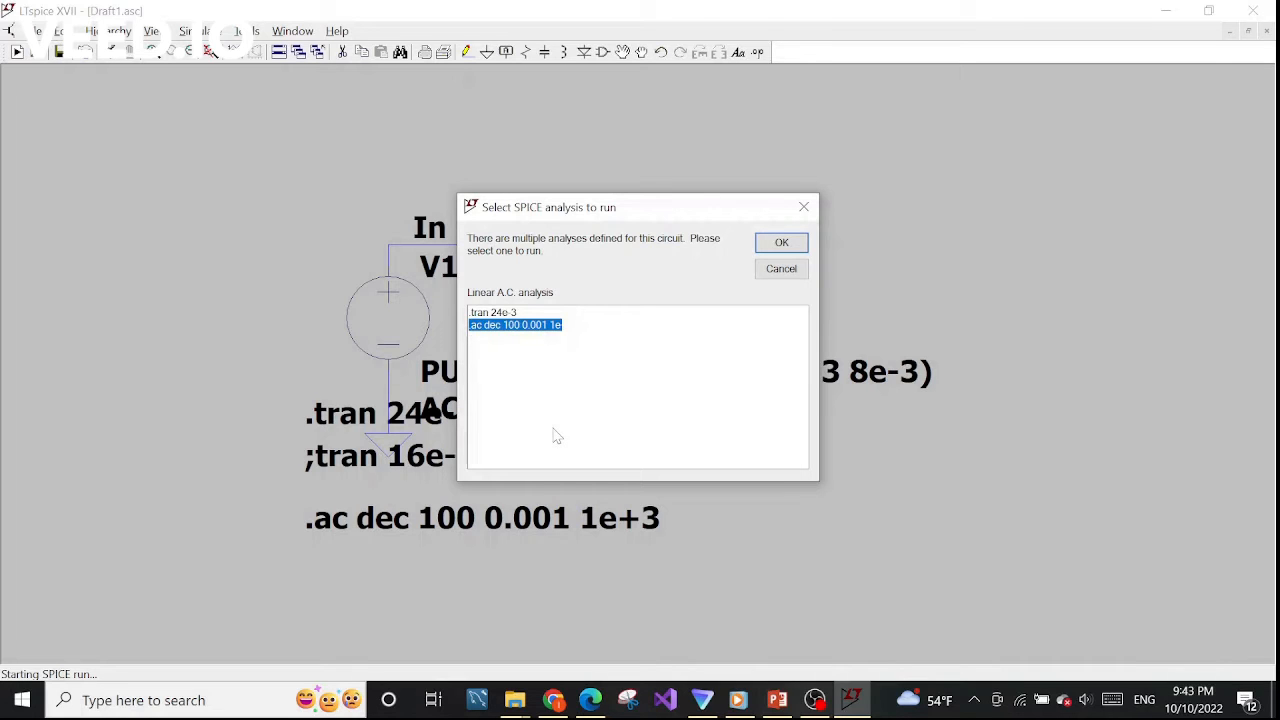
click(780, 245)
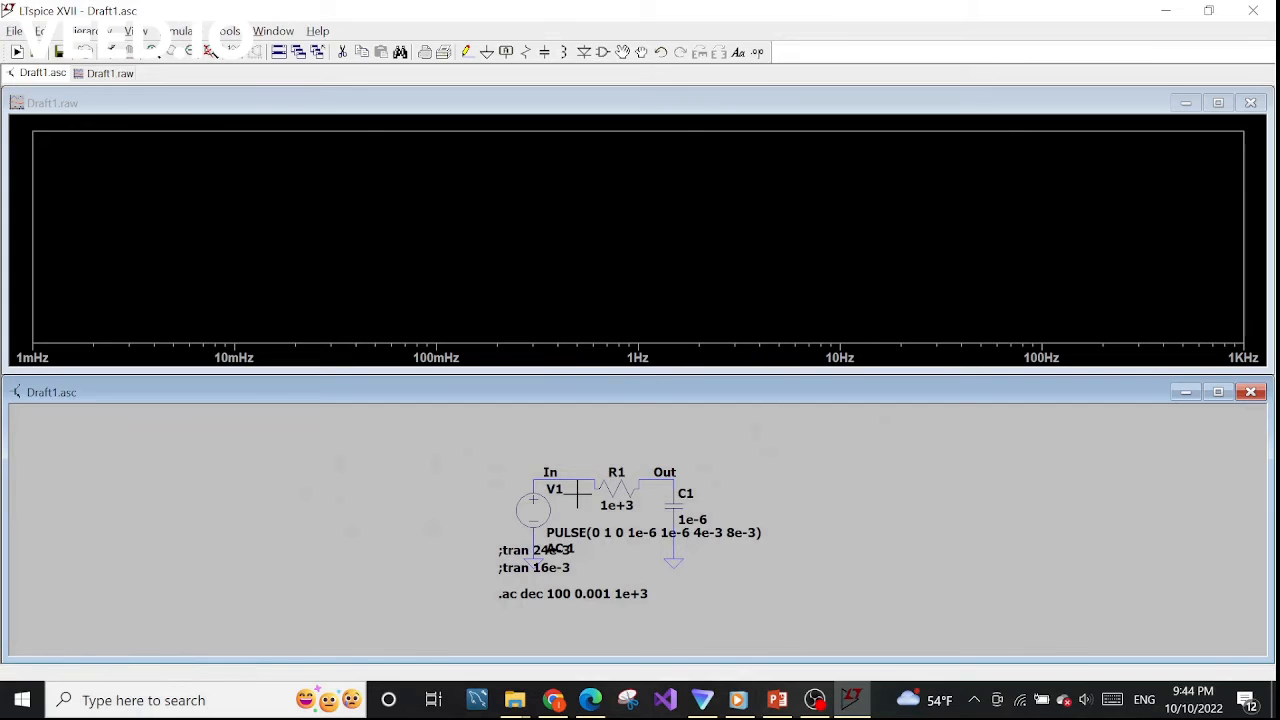
click(660, 476)
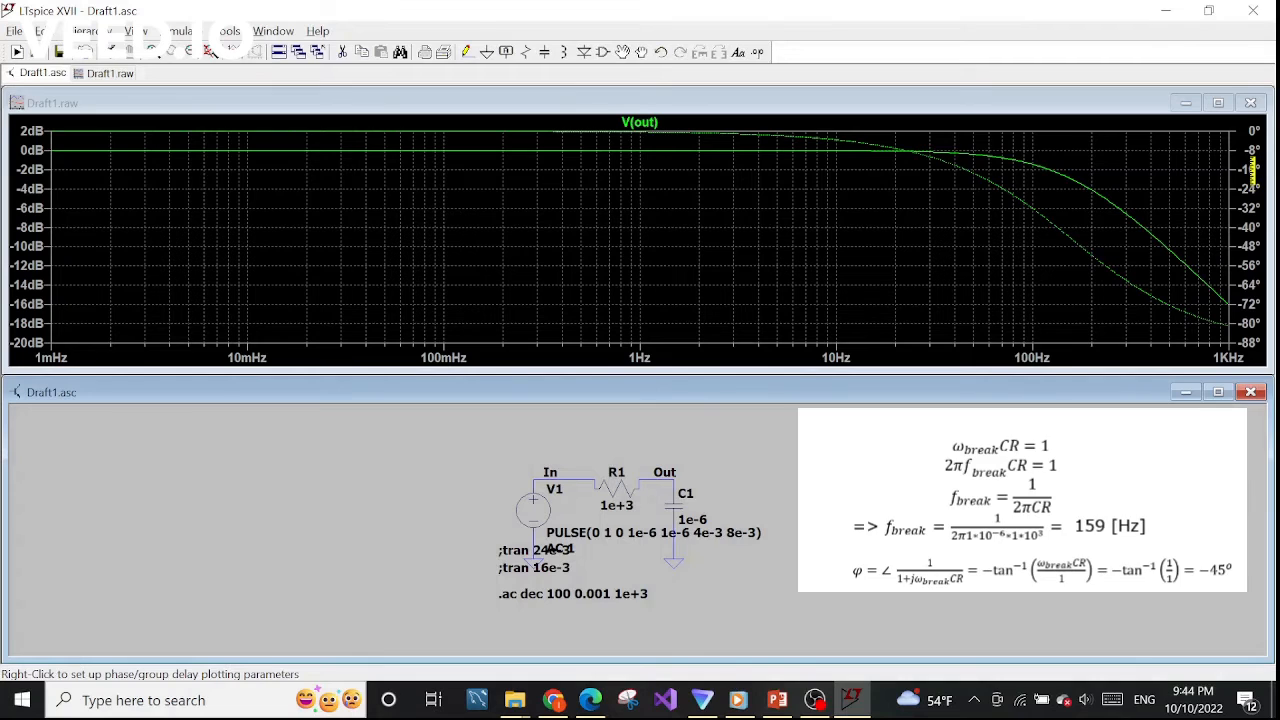
Attach the 1st cursor to the V(out) trace.
right_click(678, 228)
right_click(638, 123)
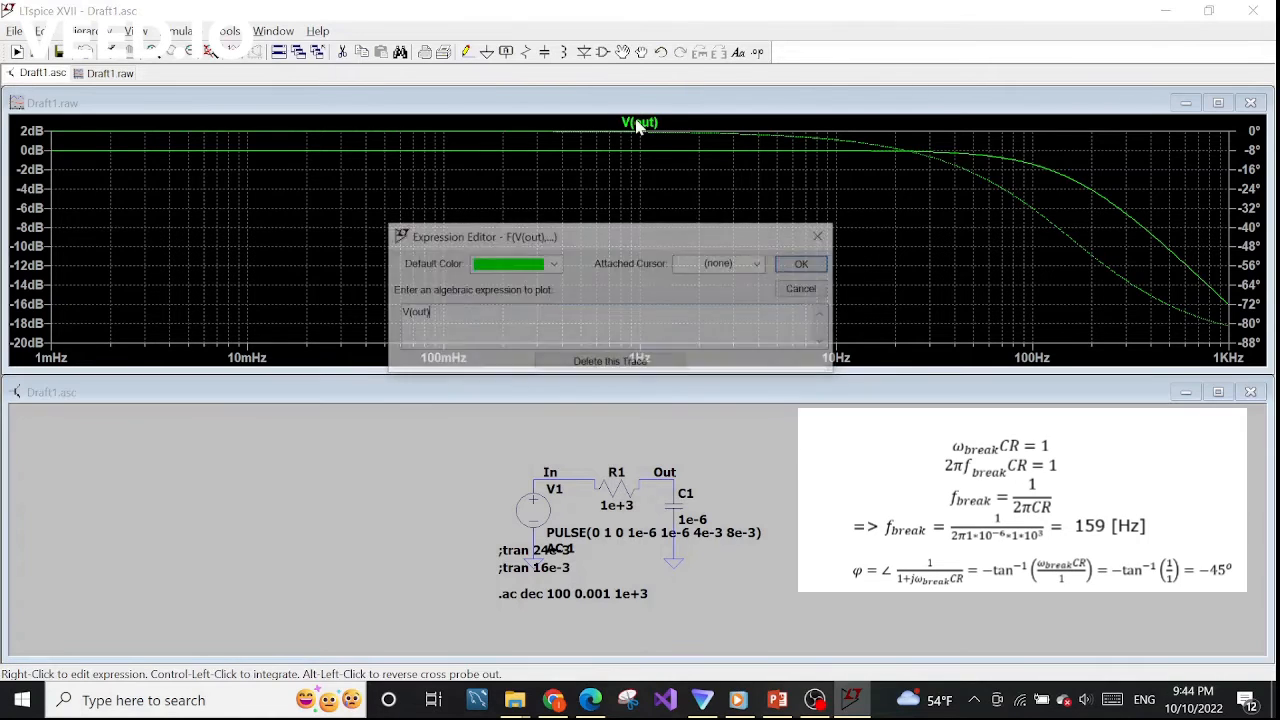
click(728, 264)
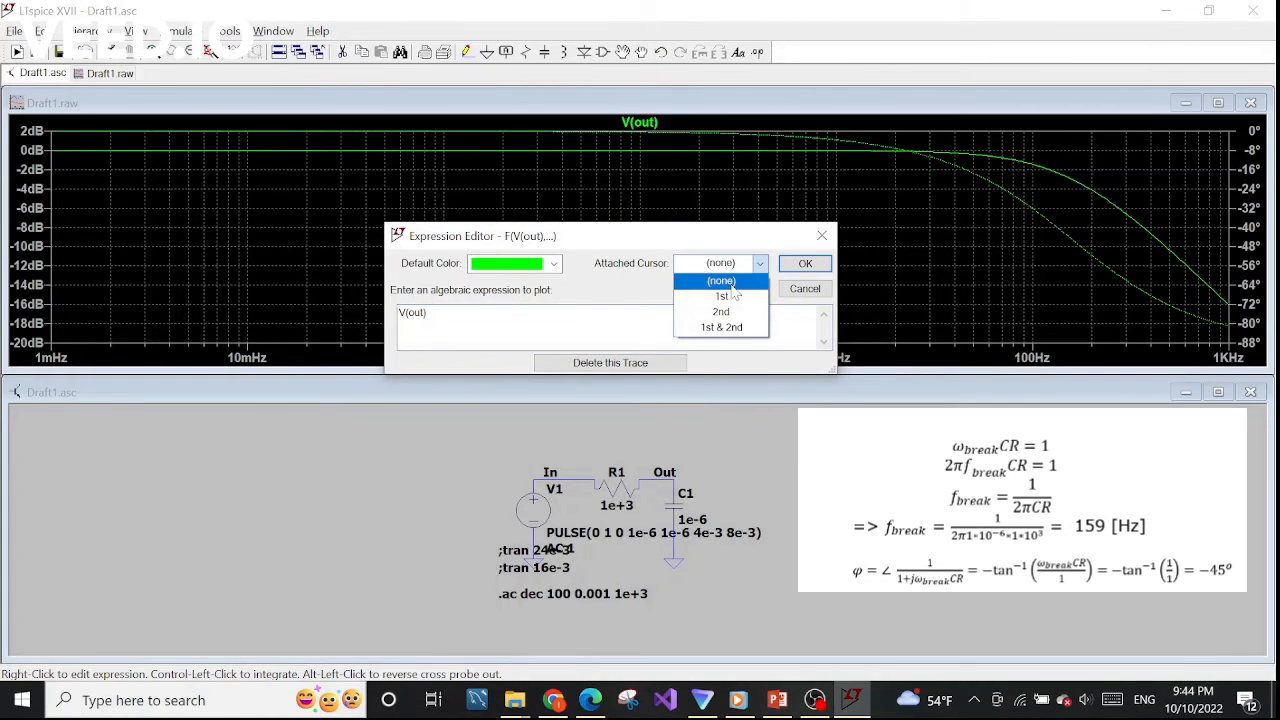
click(722, 296)
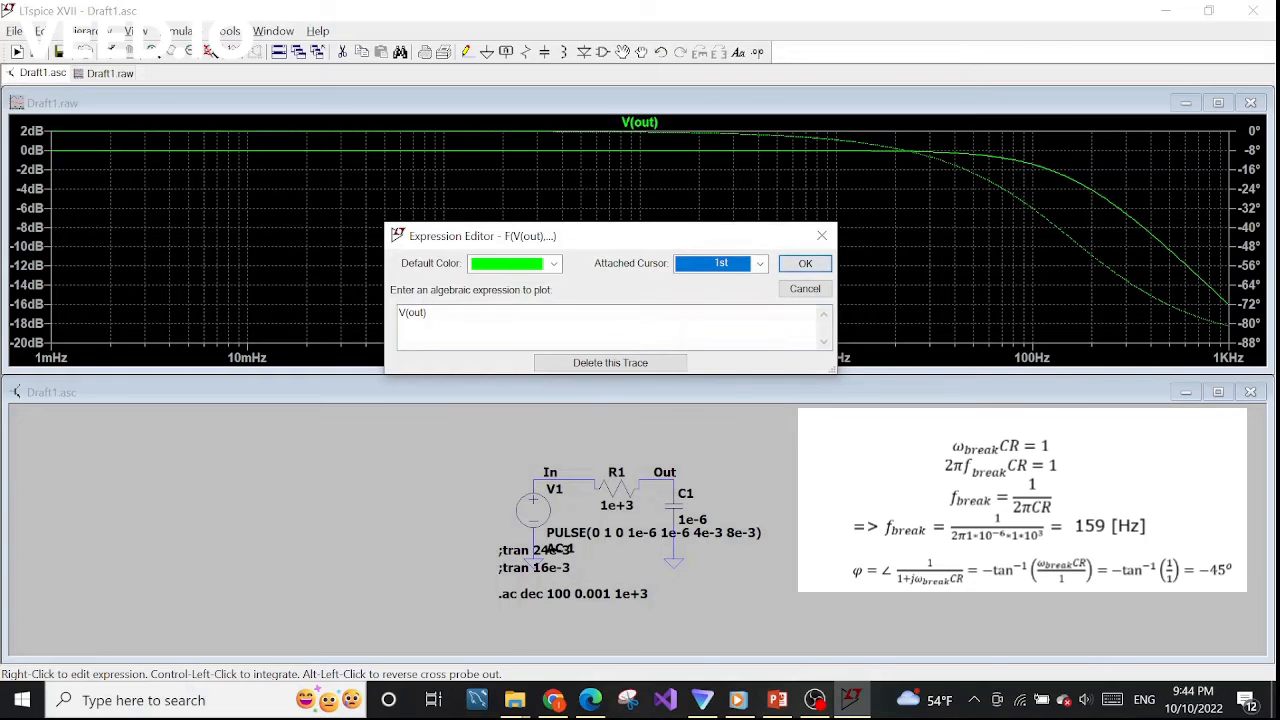
click(800, 266)
Move cursor 1 along V(out) to about 158 Hz and examine the magnitude and phase against the calculated break frequency.
drag(1073, 416, 358, 190)
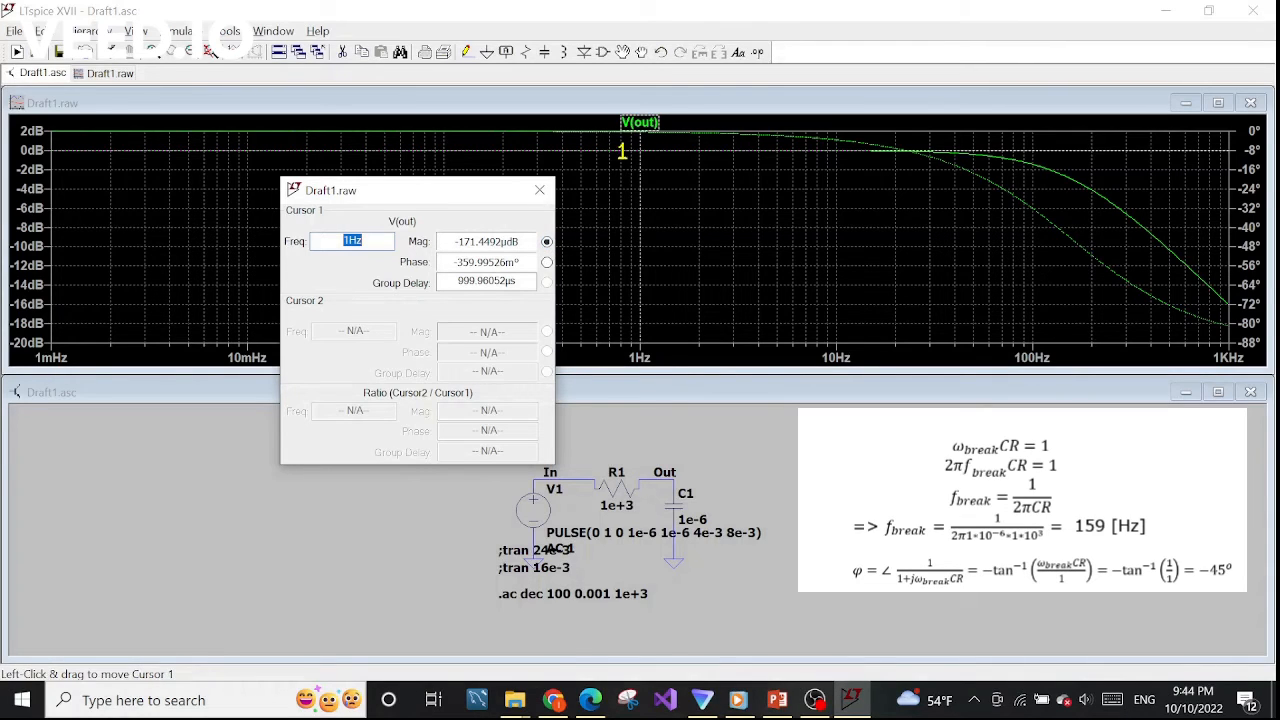
click(623, 152)
mouse_move(630, 151)
mouse_down()
mouse_move(777, 171)
mouse_move(1073, 250)
mouse_up()
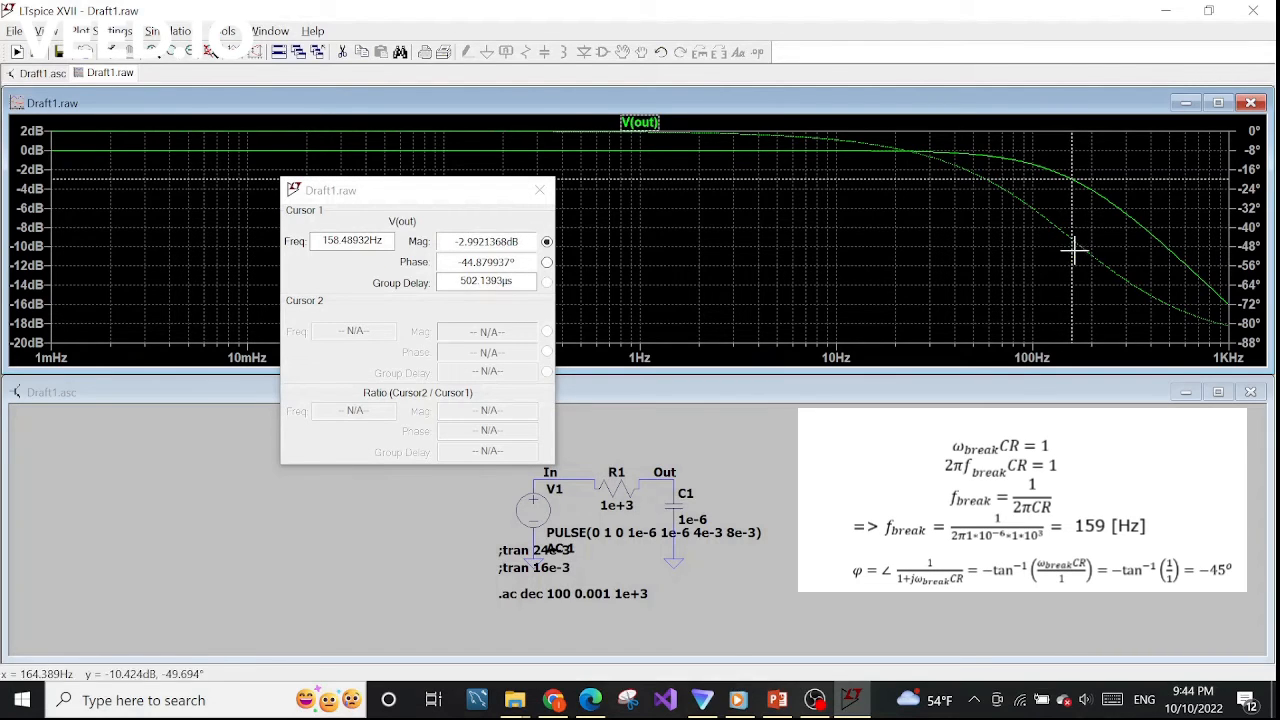
drag(438, 193, 896, 221)
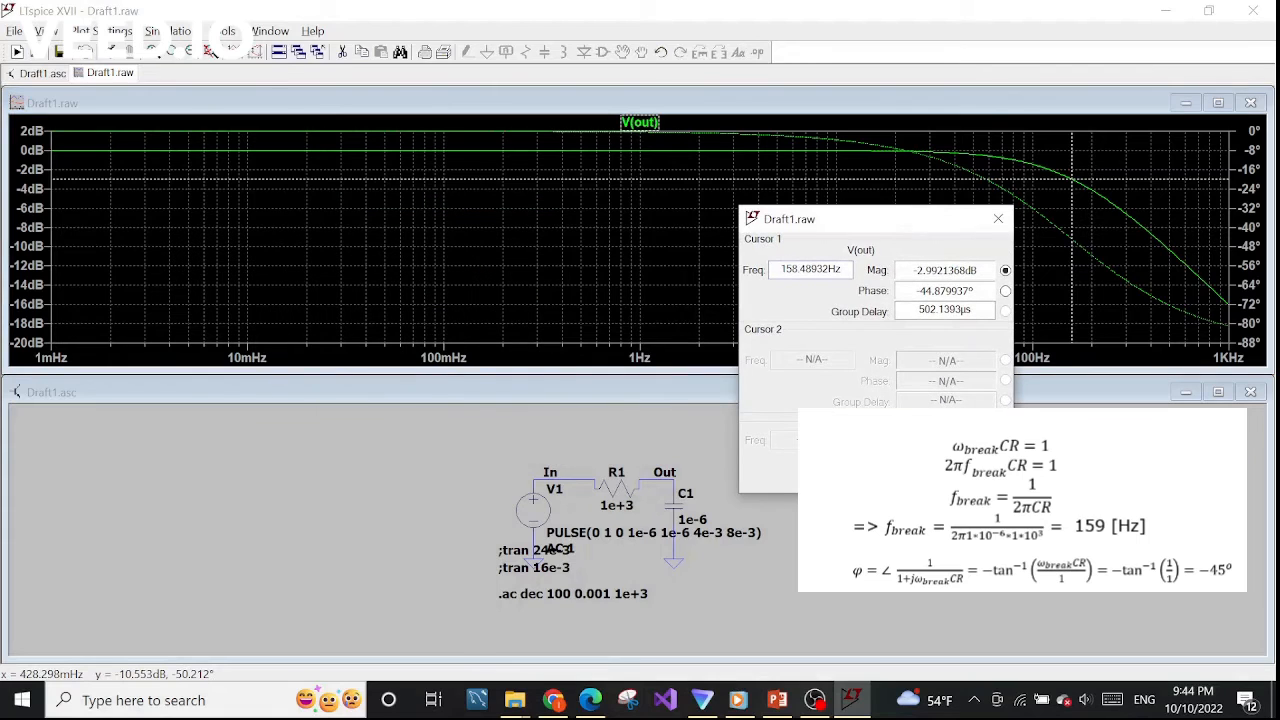
drag(800, 203, 779, 147)
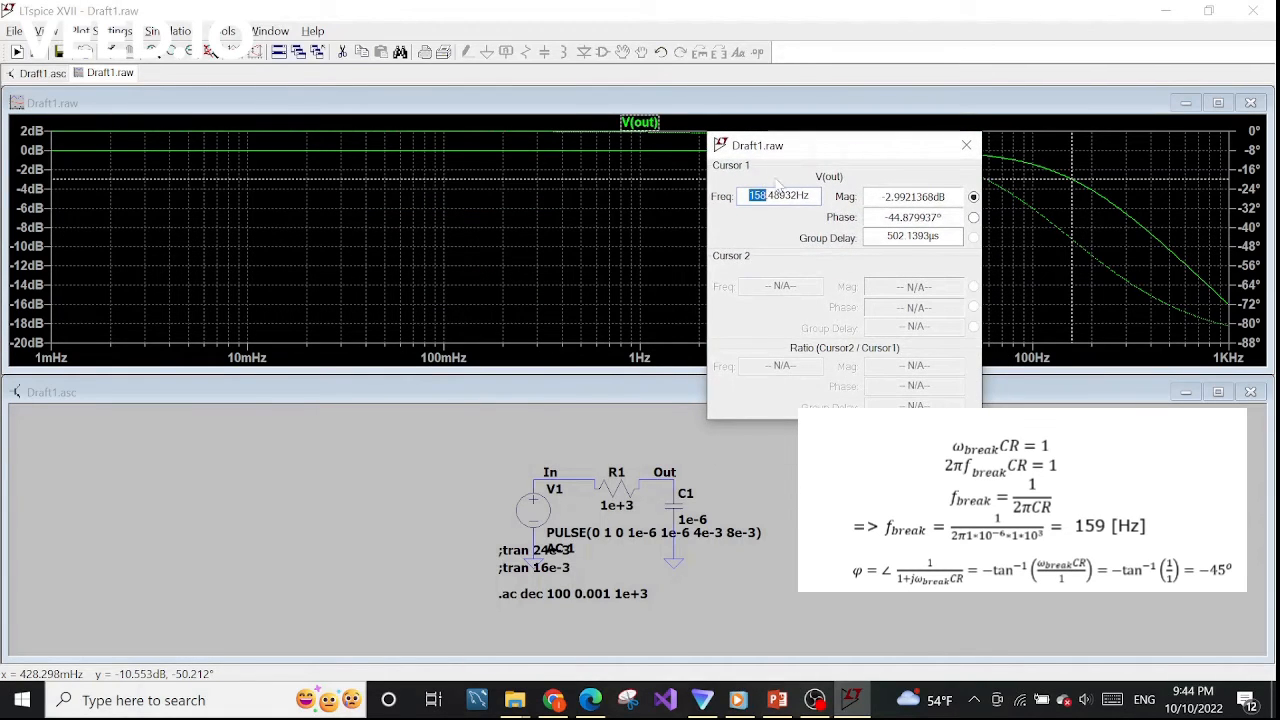
drag(853, 157, 546, 200)
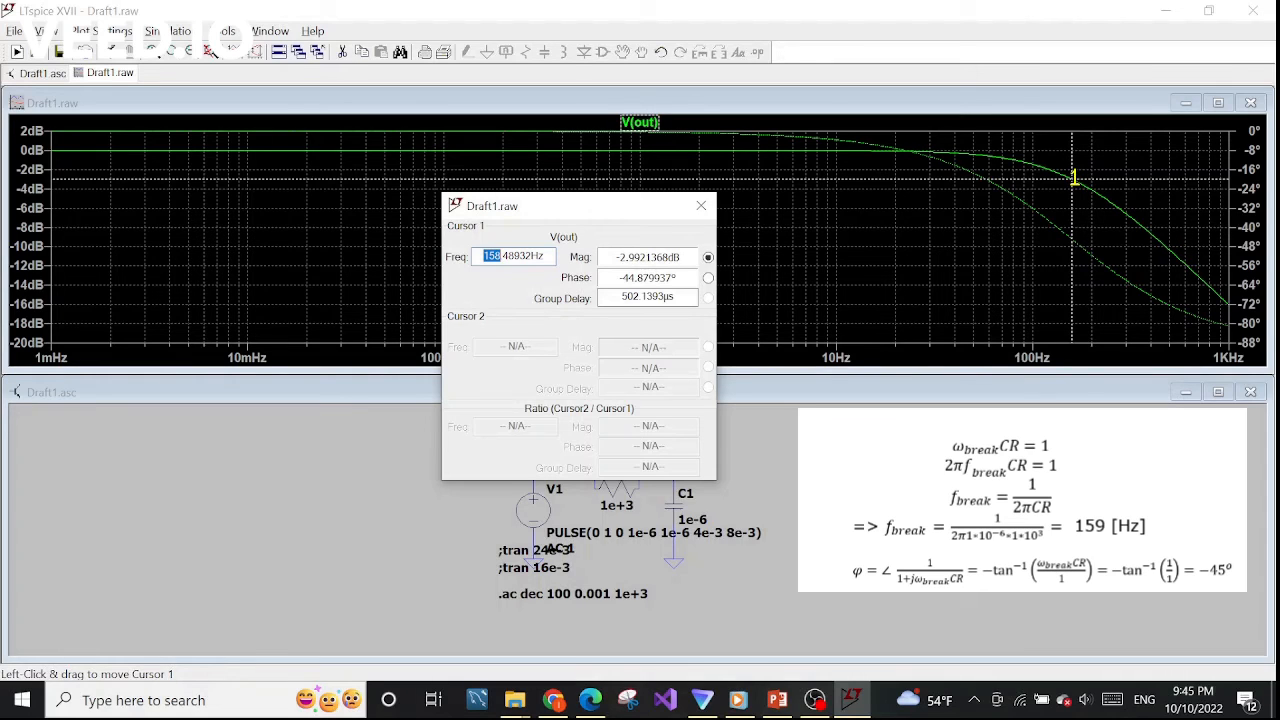
drag(603, 204, 627, 170)
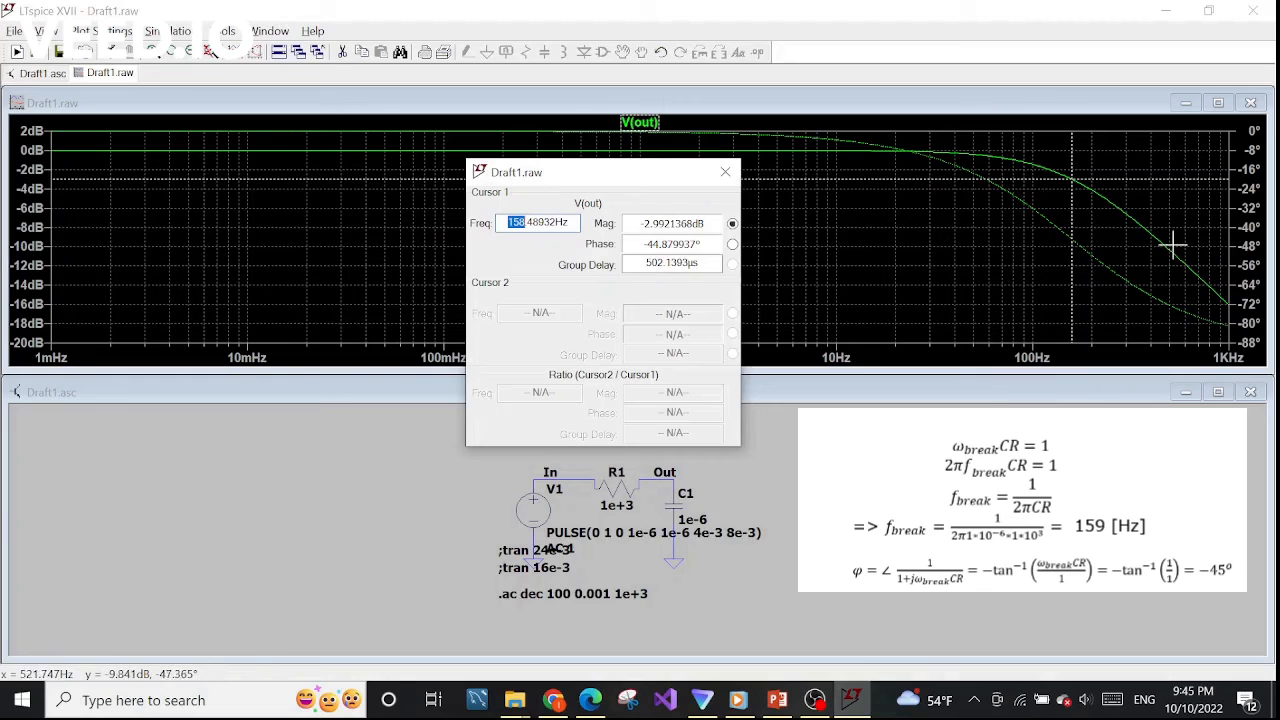
Switch cursor 1 to the phase curve of V(out) and compare its frequency and phase with the calculated break-frequency values.
click(732, 244)
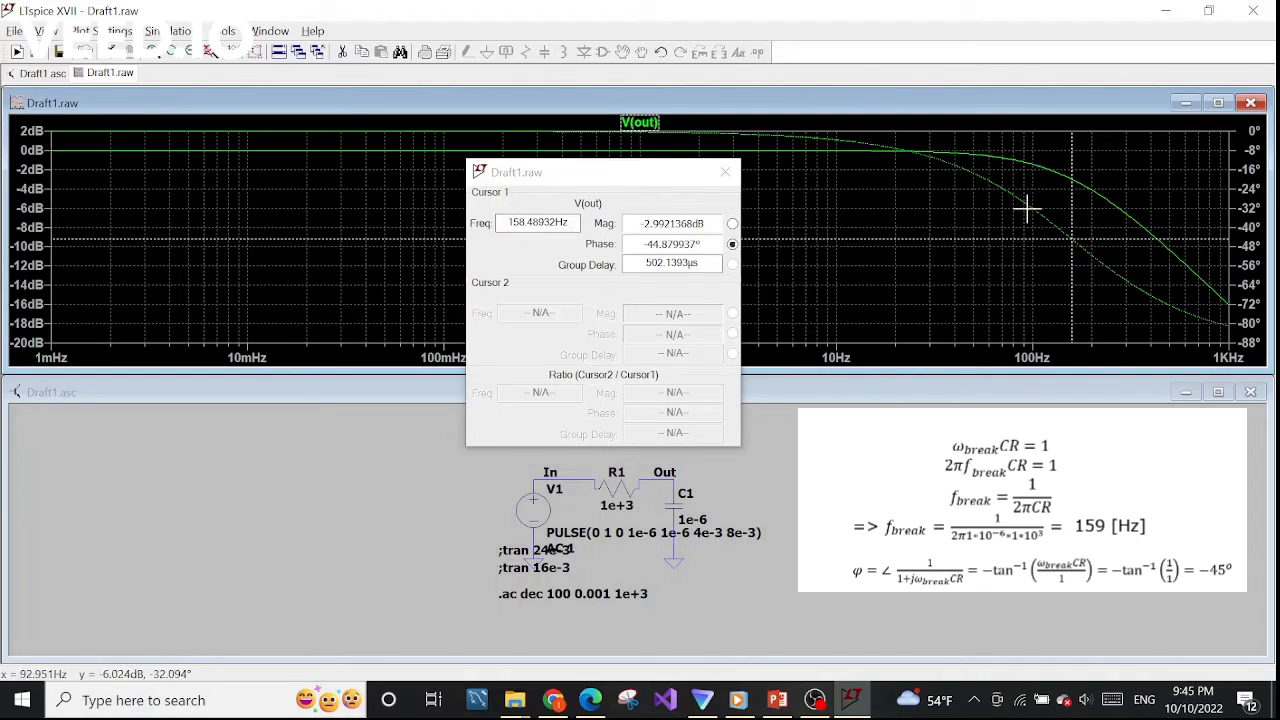
drag(508, 222, 525, 222)
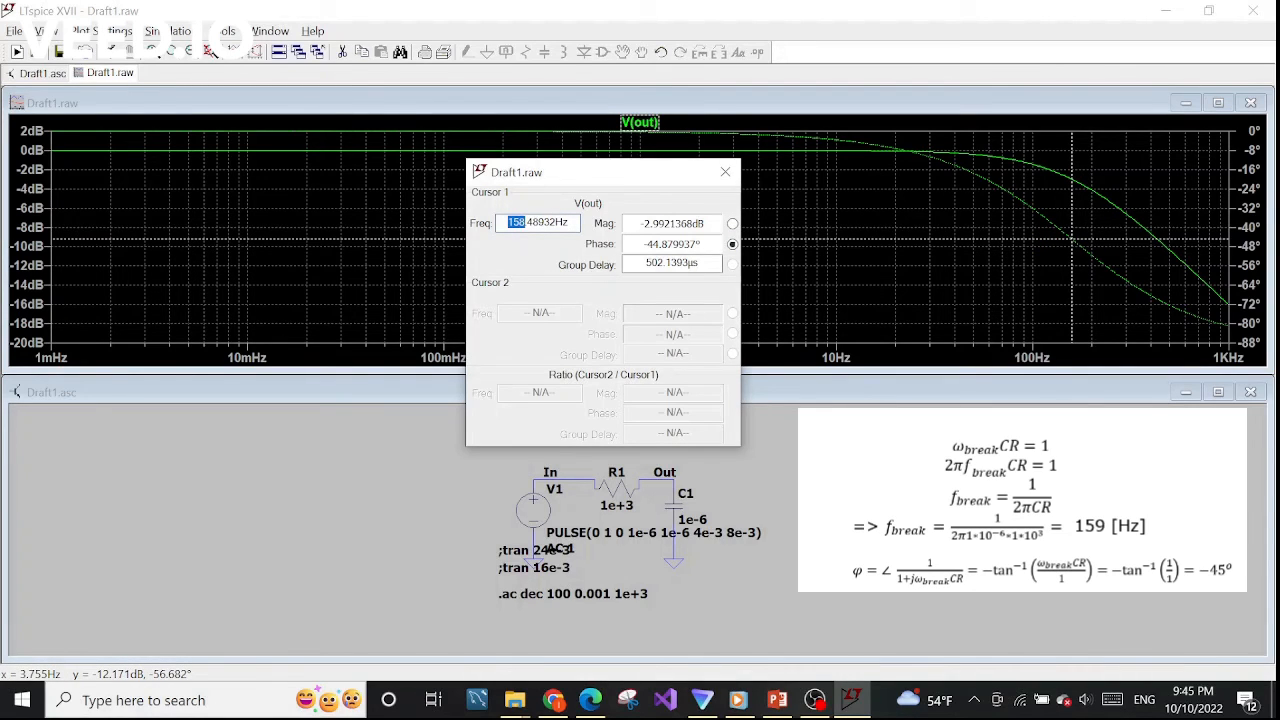
drag(643, 244, 662, 244)
click(662, 244)
drag(655, 185, 573, 186)
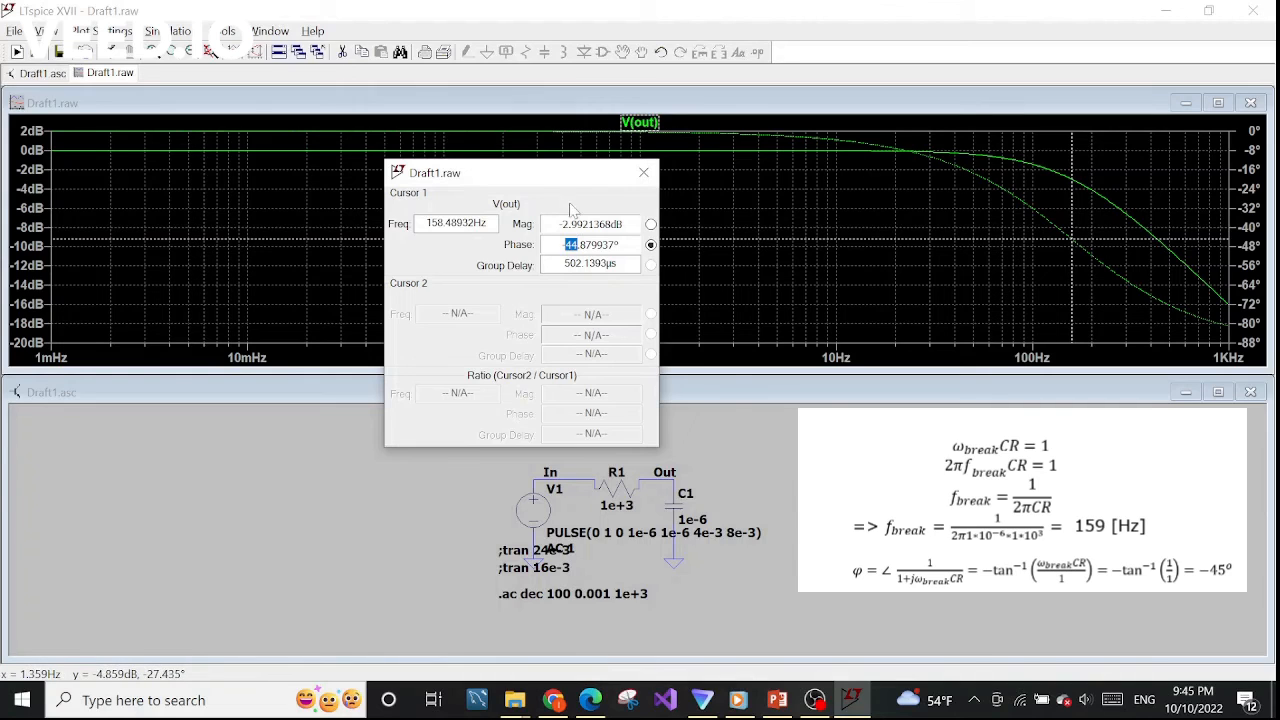
drag(545, 187, 508, 171)
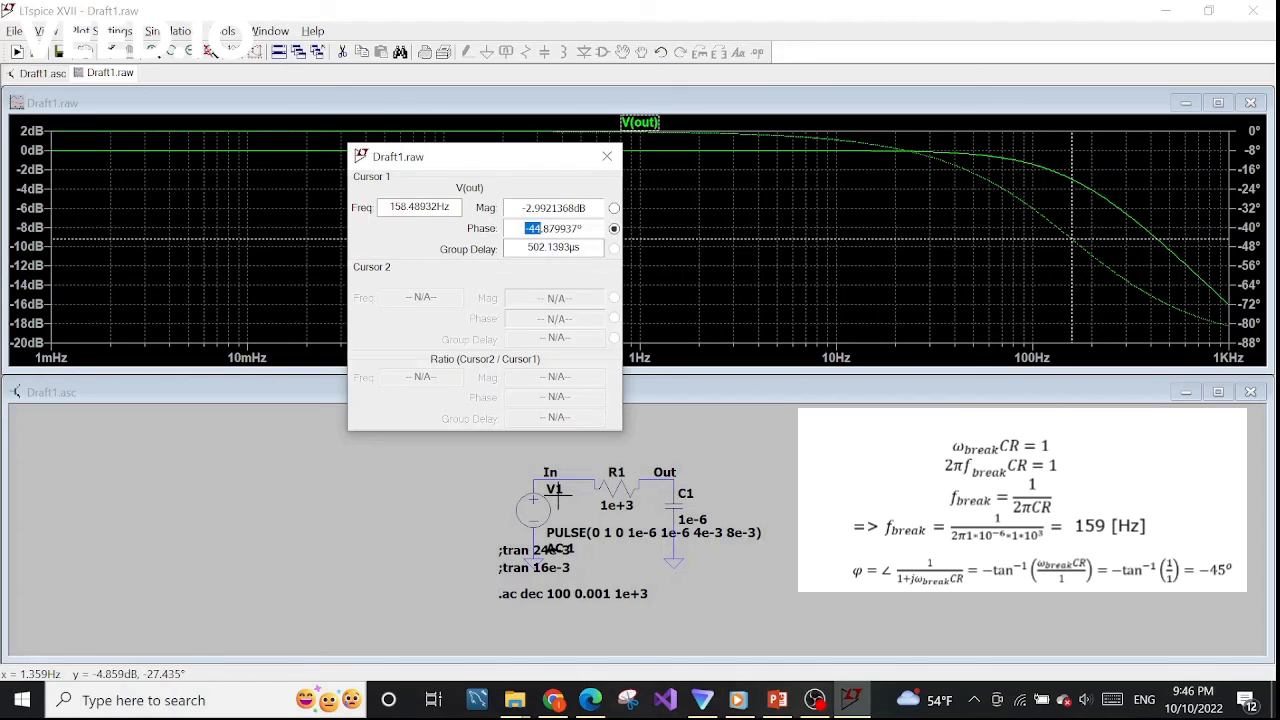
drag(584, 229, 524, 229)
drag(521, 161, 550, 195)
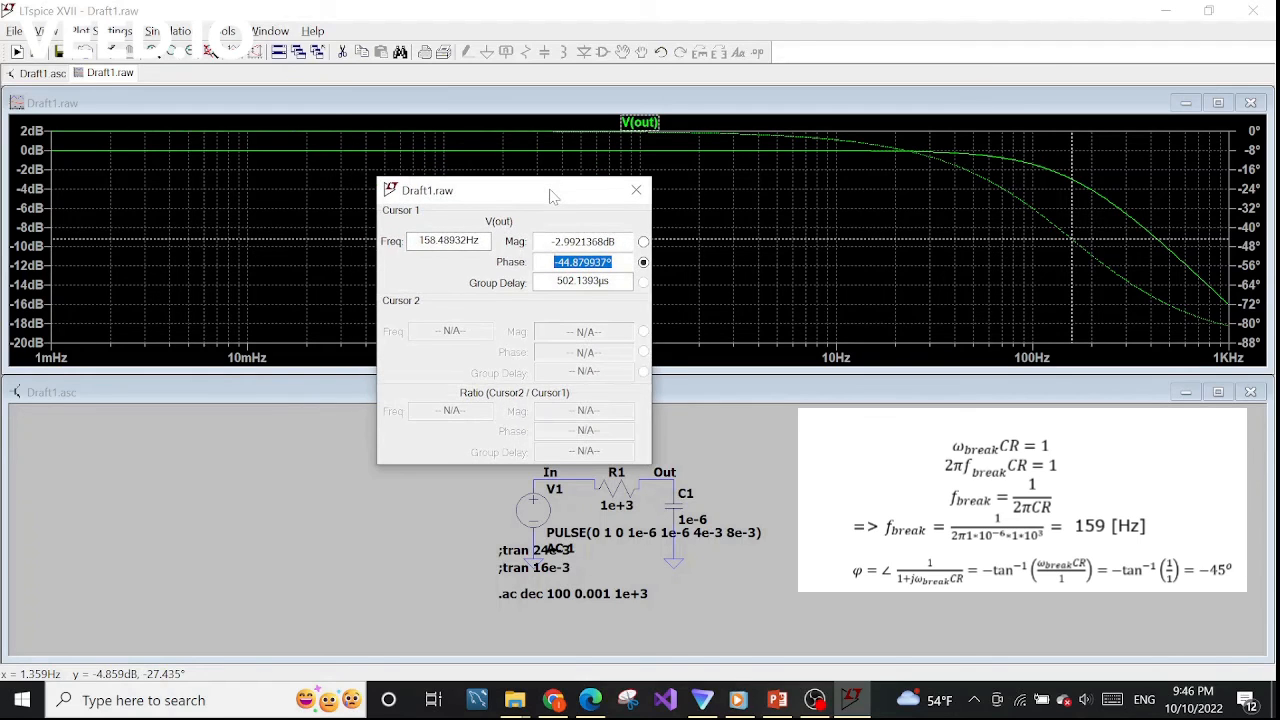
drag(549, 195, 434, 193)
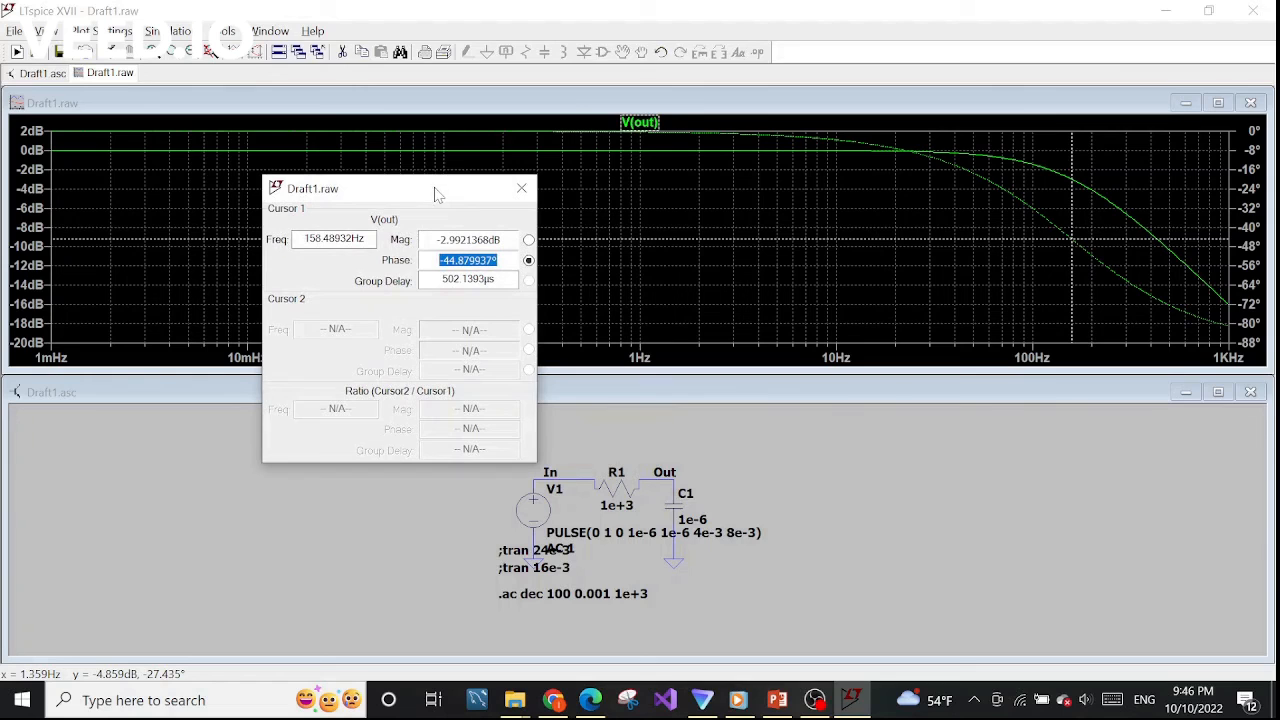
Close the cursor readout and the AC plot, and maximize the schematic.
click(519, 190)
click(1250, 103)
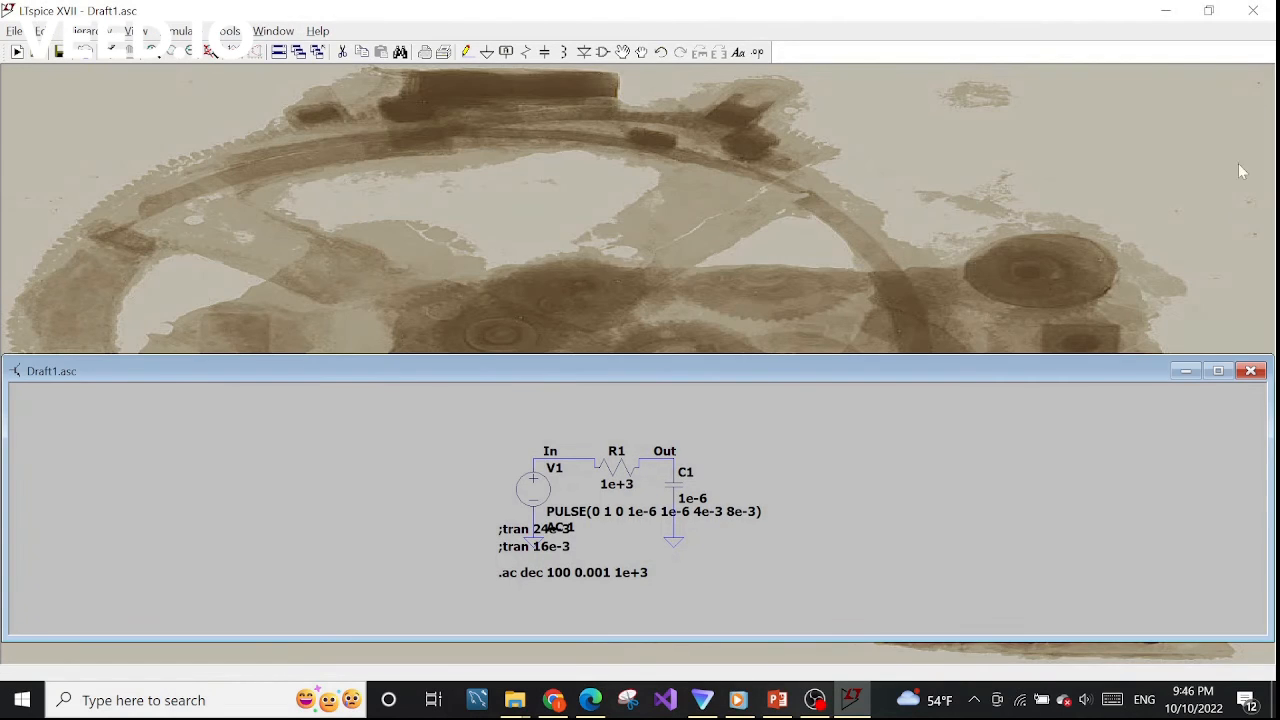
click(1218, 371)
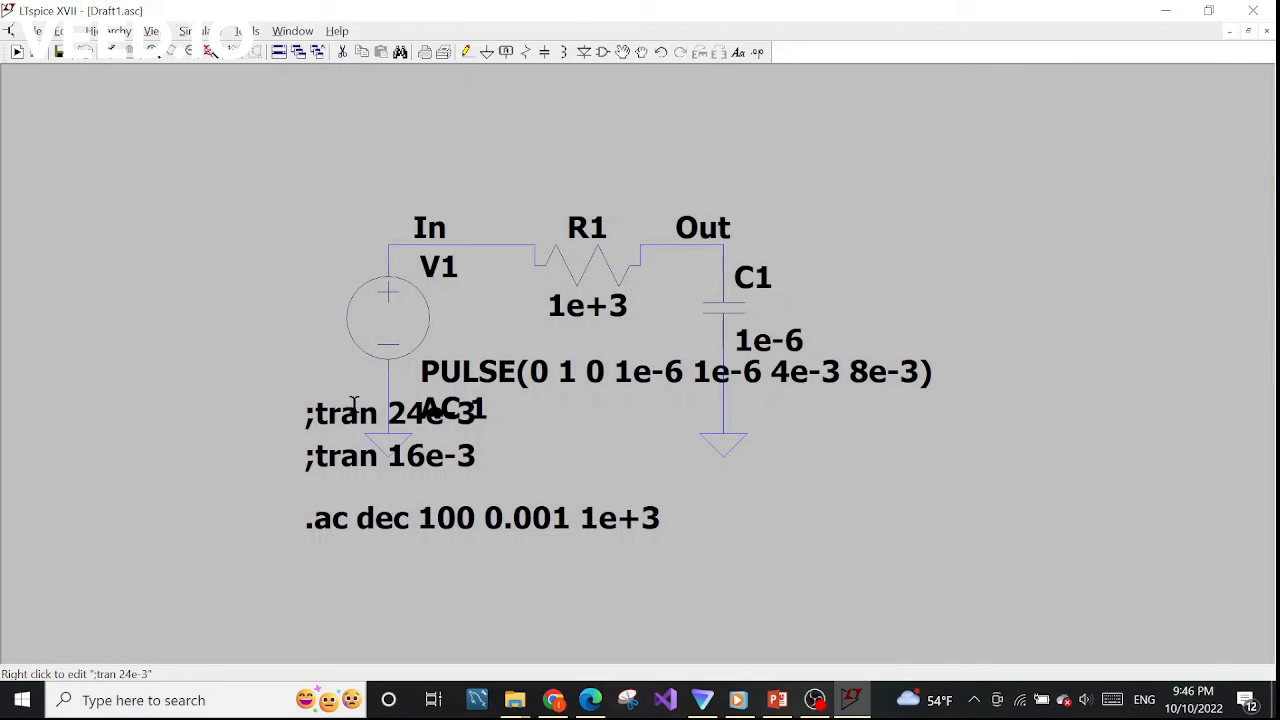
Disable the .ac dec 100 0.001 1e+3 directive by replacing its leading period with a semicolon.
right_click(371, 527)
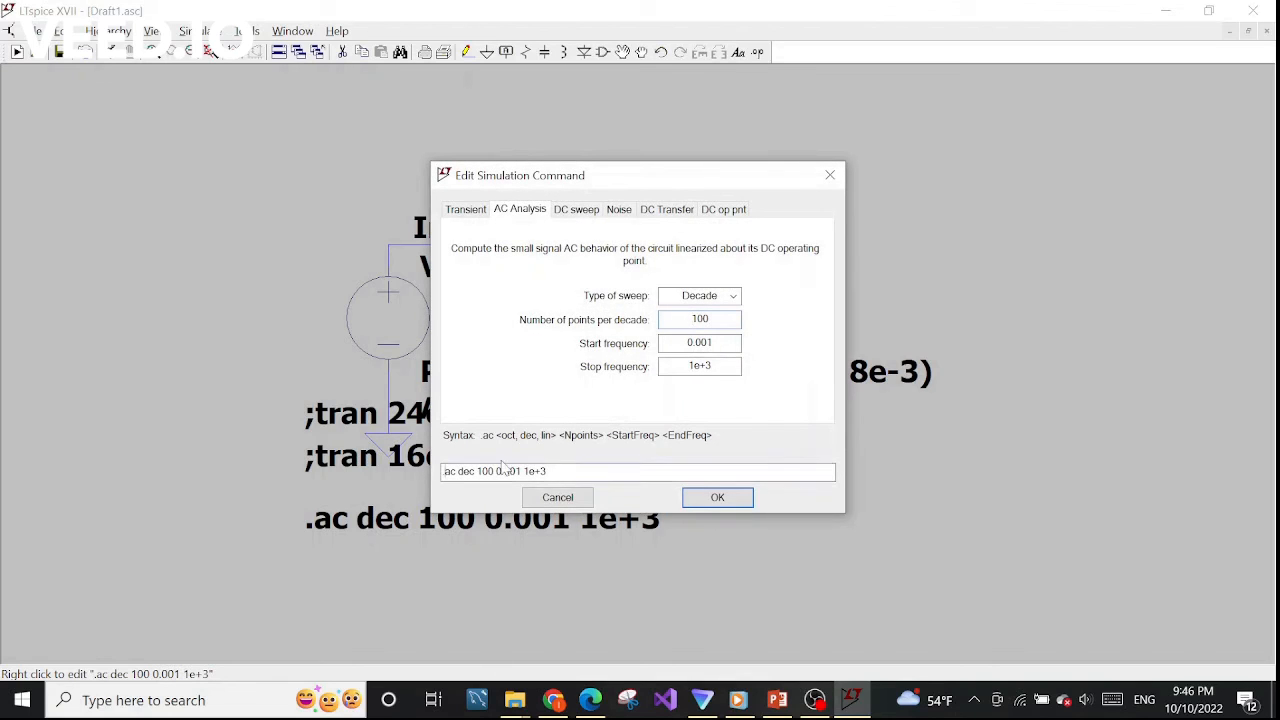
key(BackSpace)
text(;)
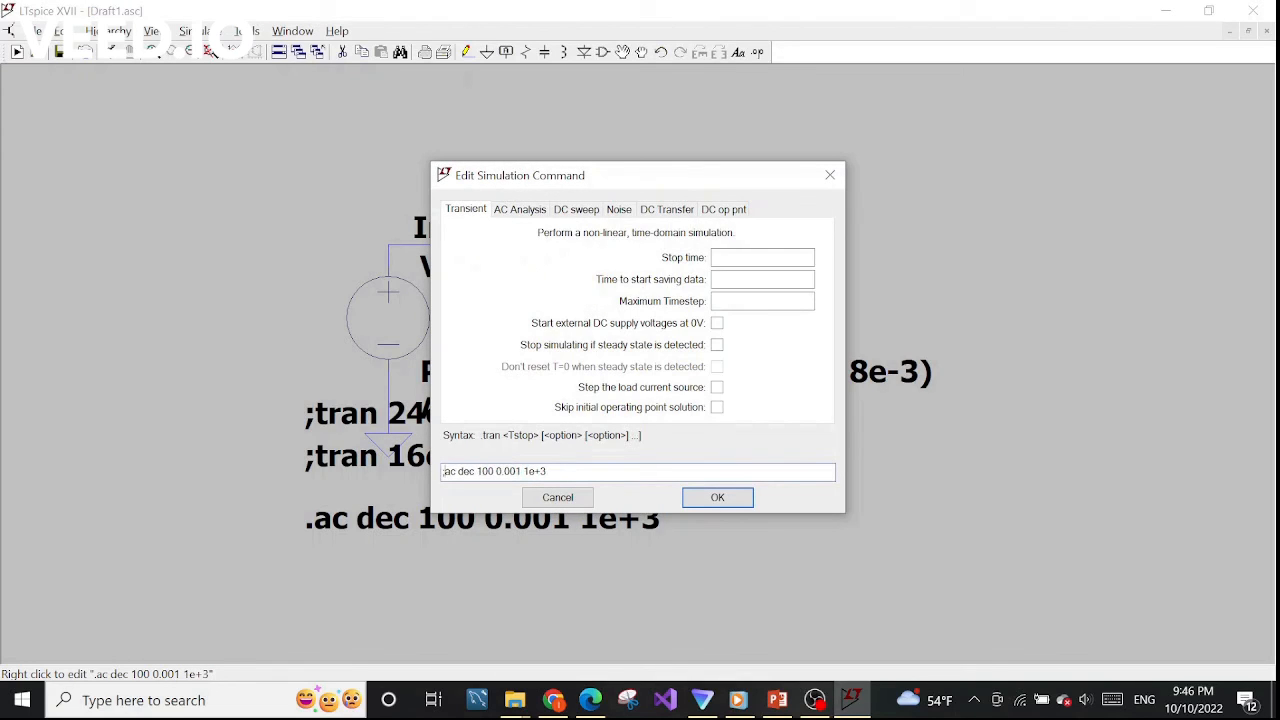
click(729, 497)
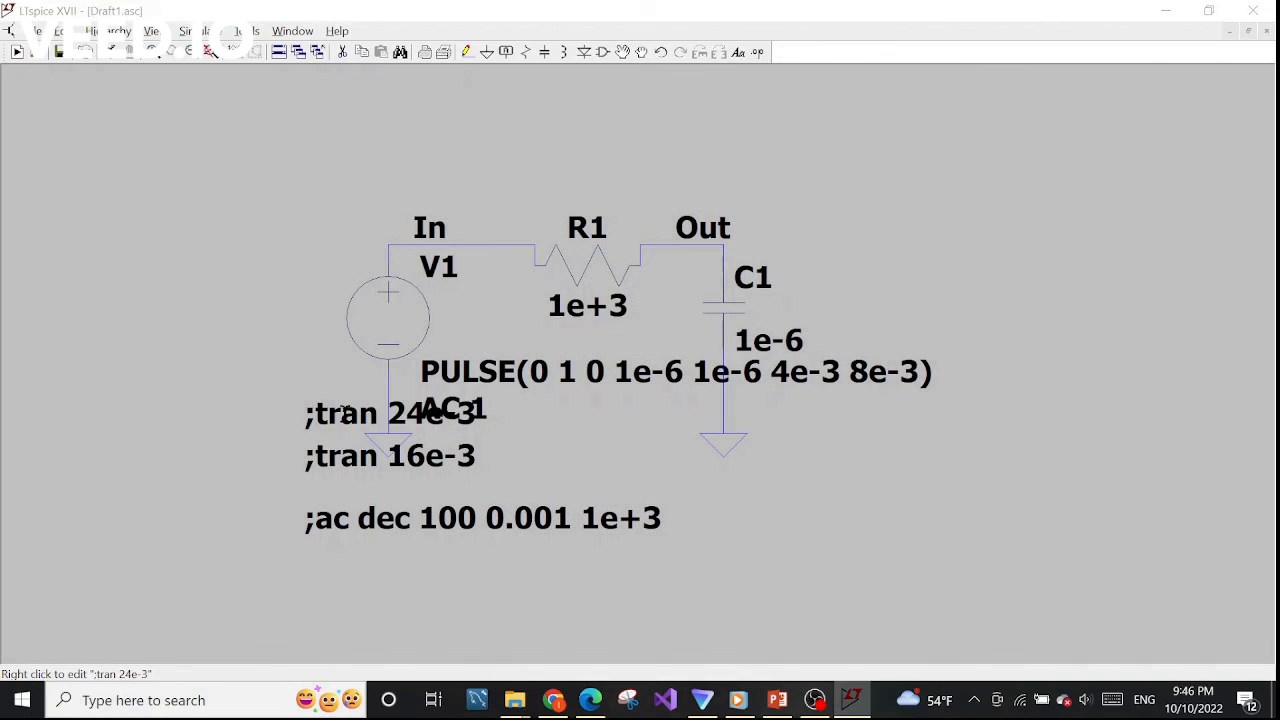
Reactivate the 24e-3 transient directive by changing its leading semicolon to a period.
right_click(378, 421)
click(433, 353)
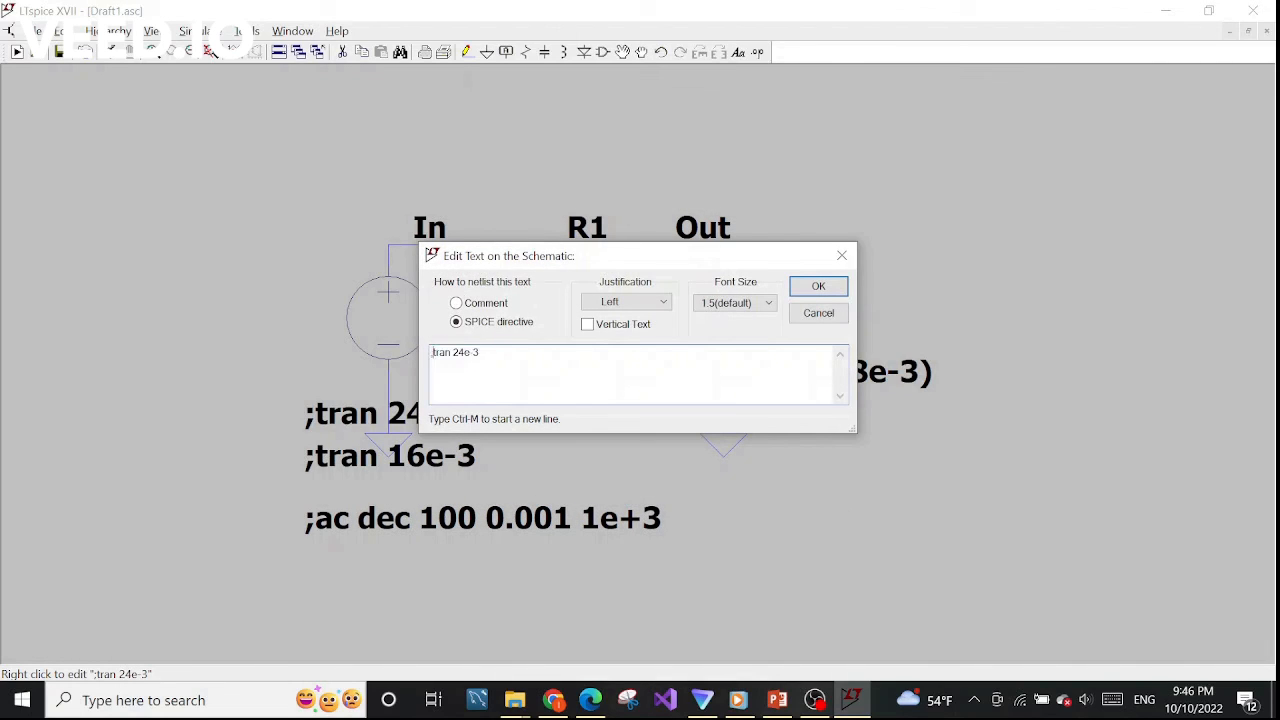
key(BackSpace)
text(.)
key(Return)
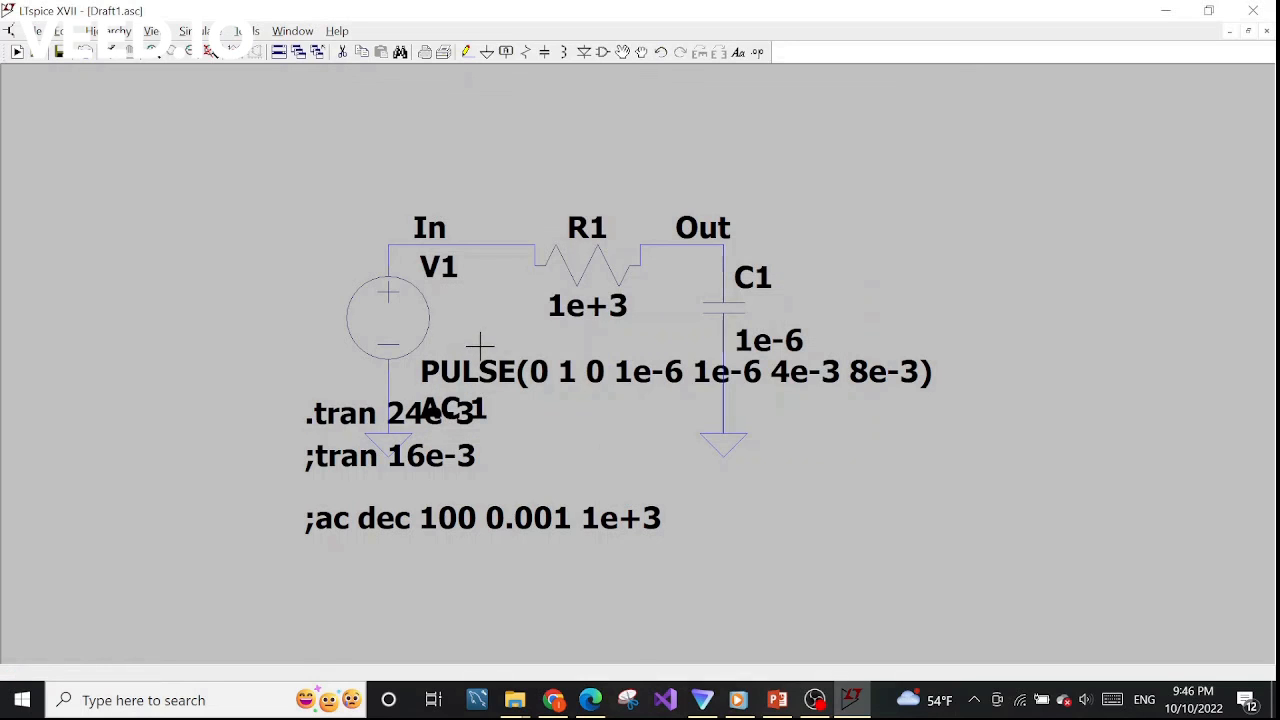
Run the 24e-3 transient analysis and plot the voltage at the In node.
click(185, 30)
click(205, 62)
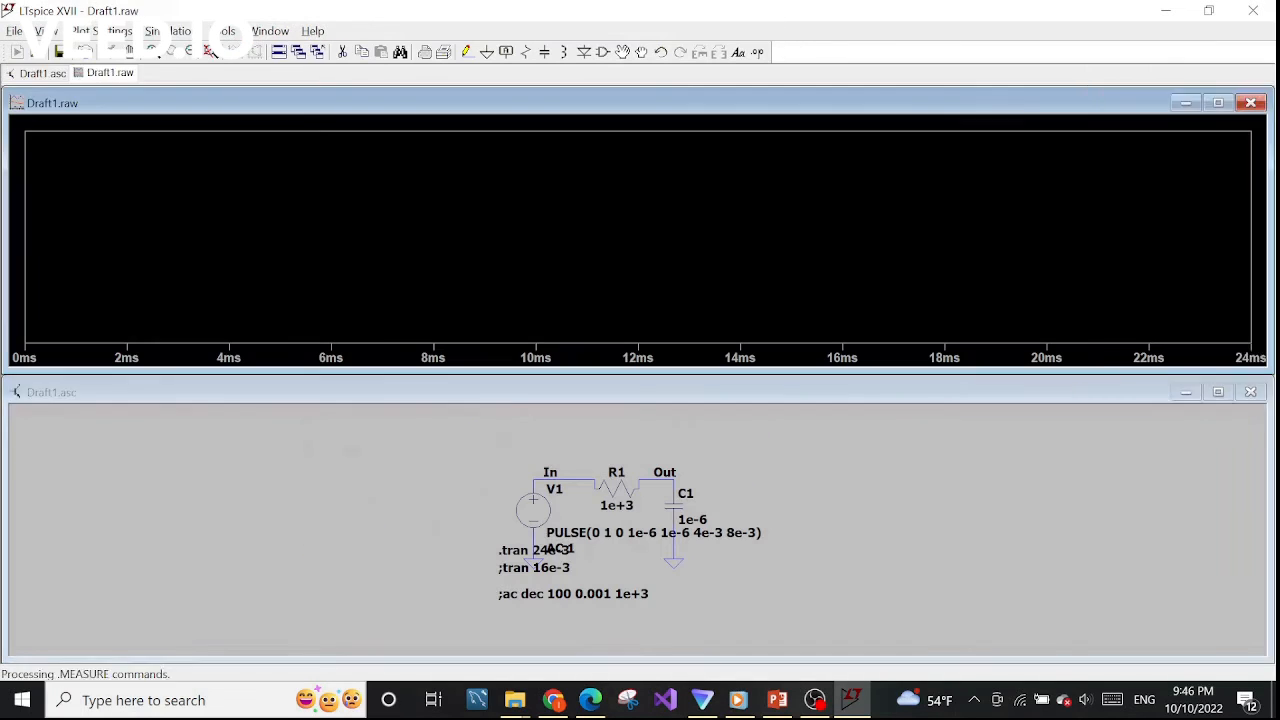
click(568, 482)
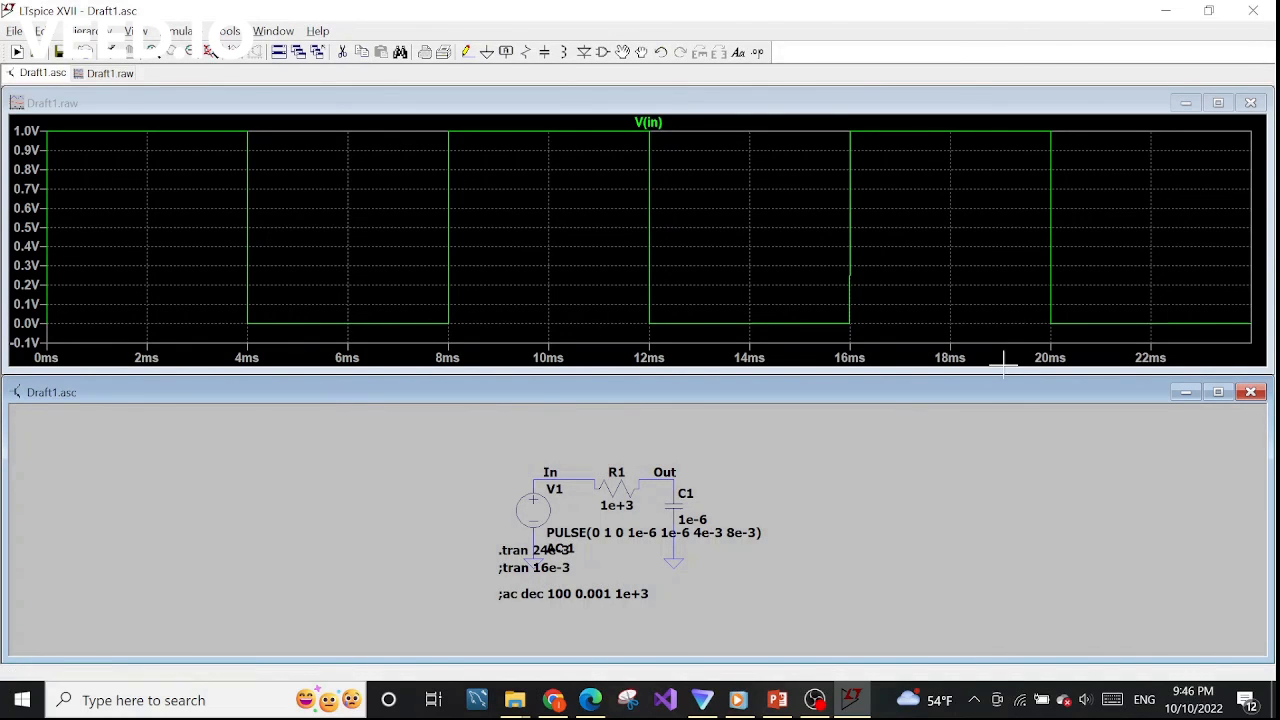
Close the V(in) plot and remove the .tran 24e-3 directive from the maximized schematic.
click(1250, 103)
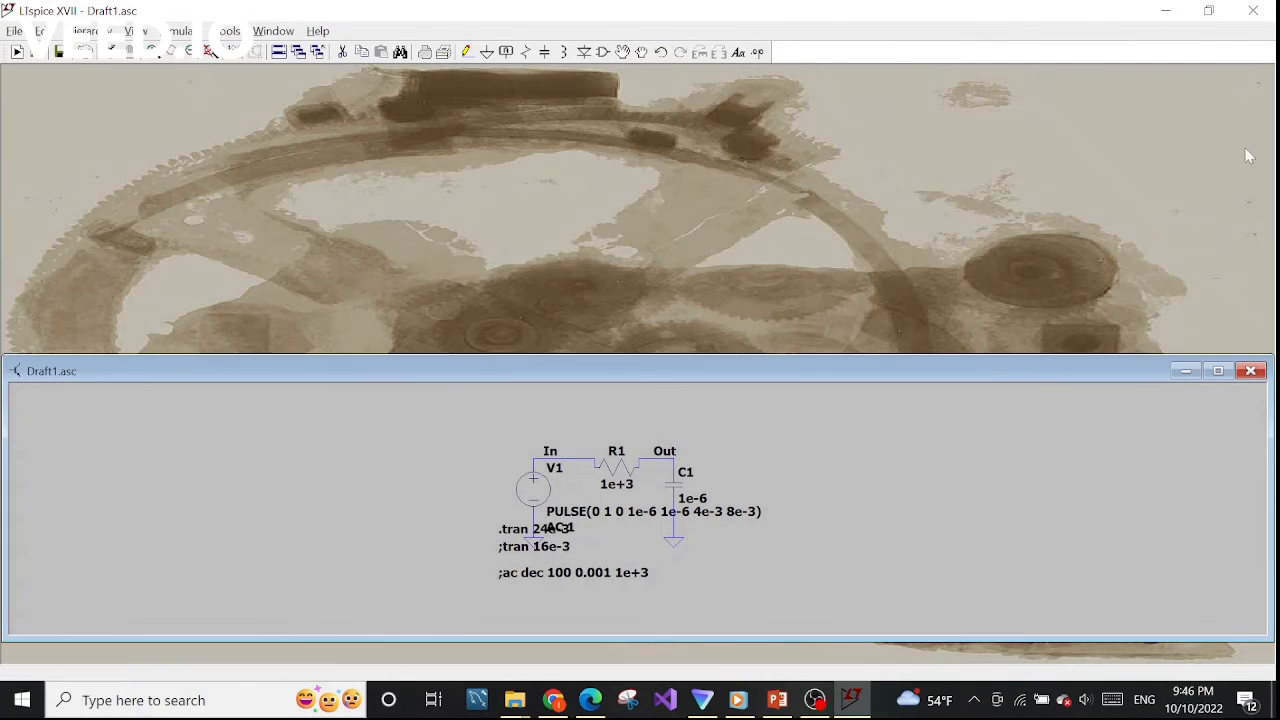
click(1217, 371)
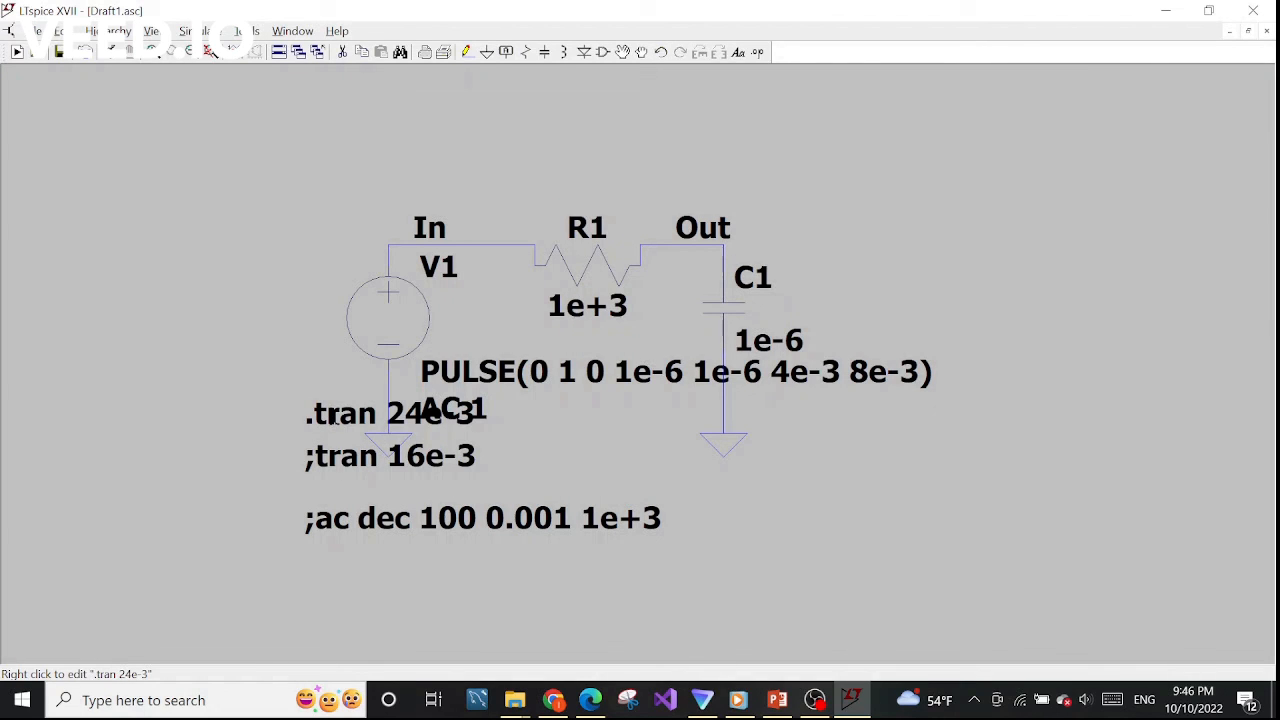
right_click(334, 418)
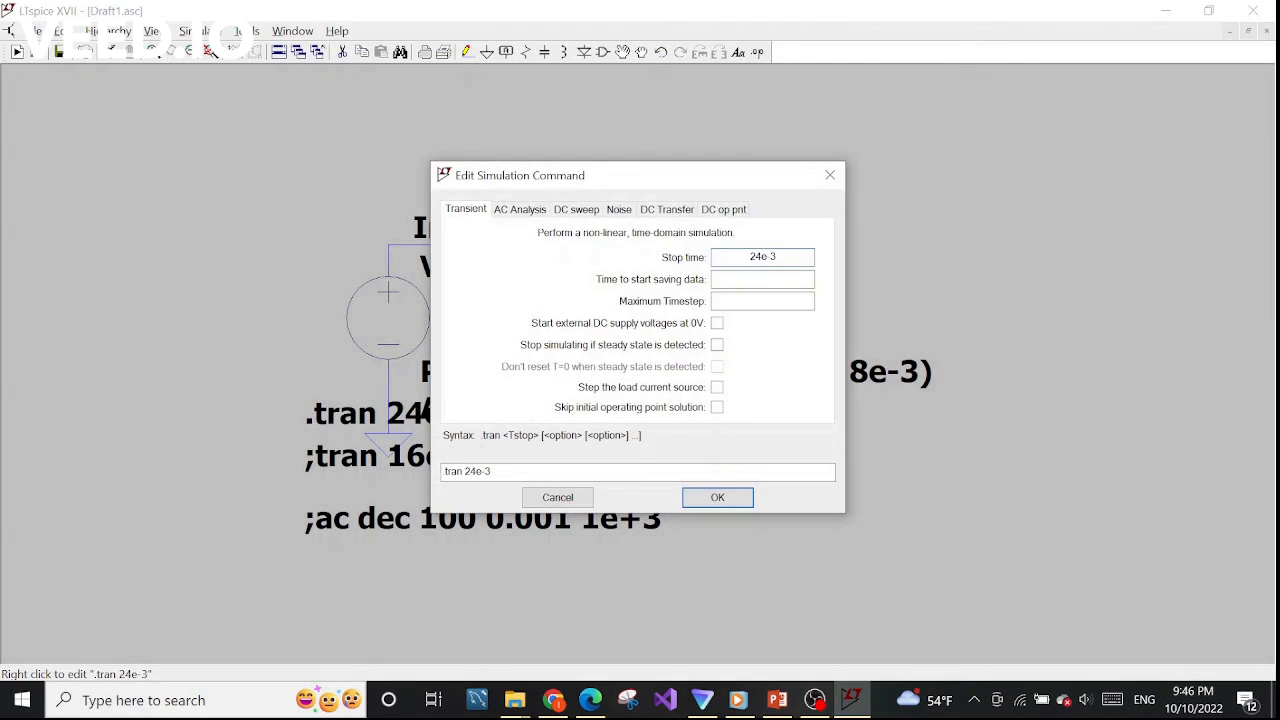
key(BackSpace)
click(724, 505)
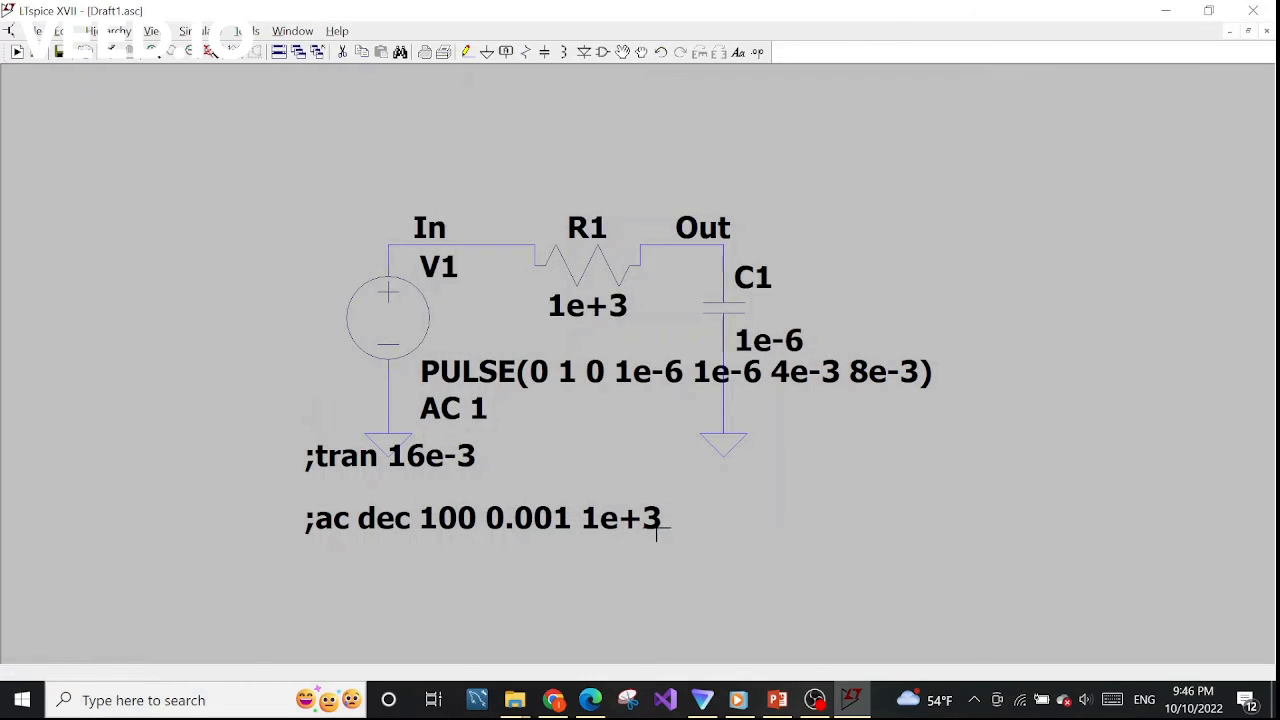